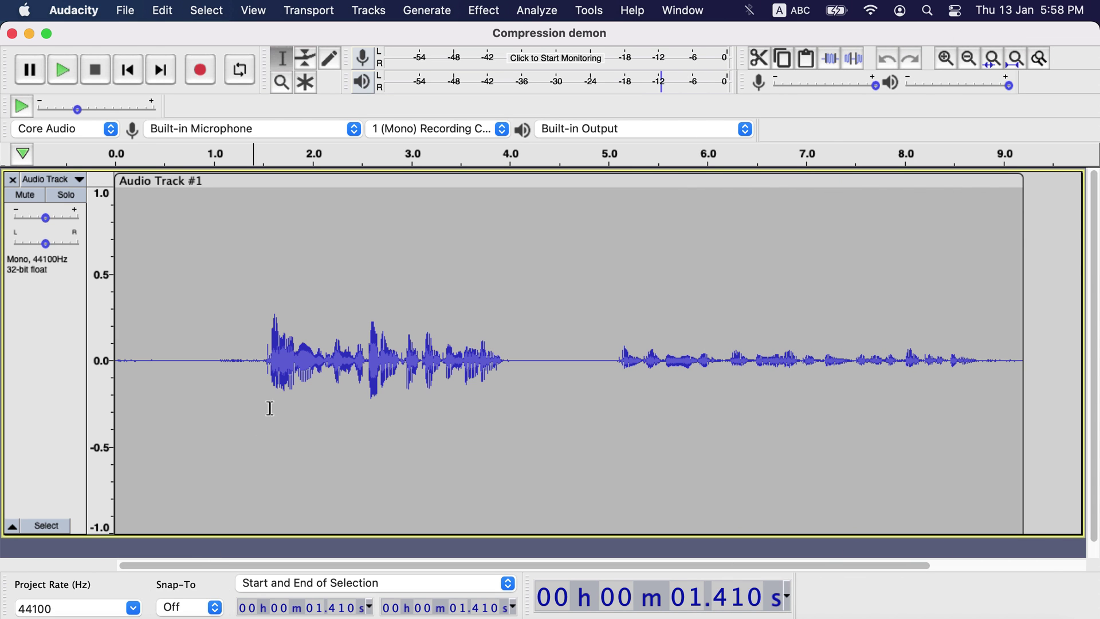
# - Try selecting the loud 1.5–4 s phrase and the quieter phrase, then select the whole clip
pyautogui.click(263, 367)
pyautogui.moveTo(264, 367); pyautogui.dragTo(510, 370)
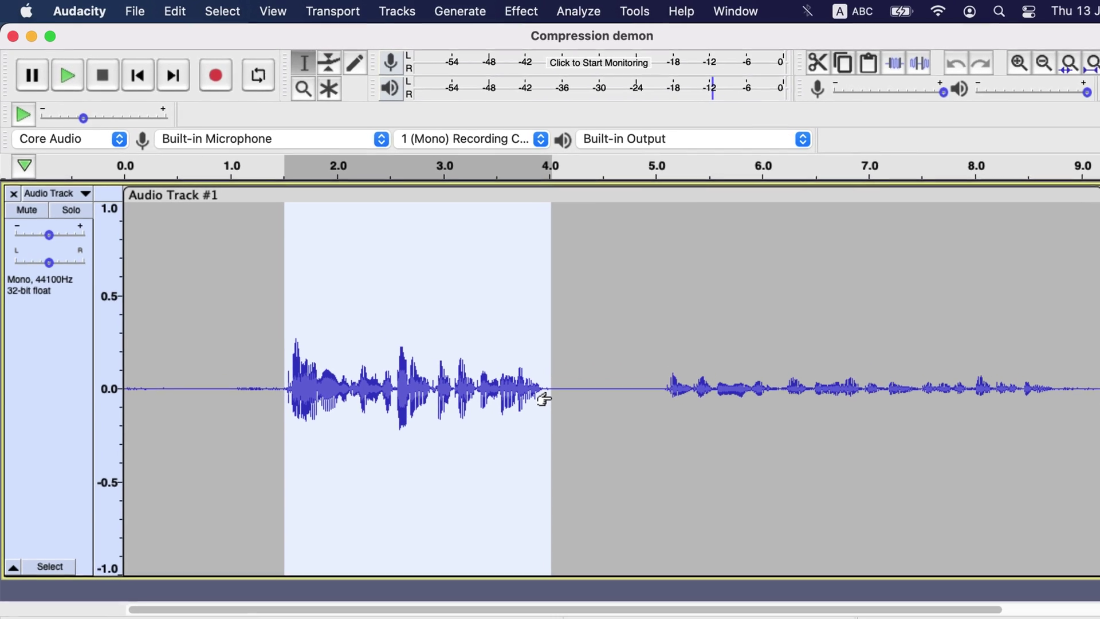
pyautogui.moveTo(660, 379); pyautogui.dragTo(912, 385)
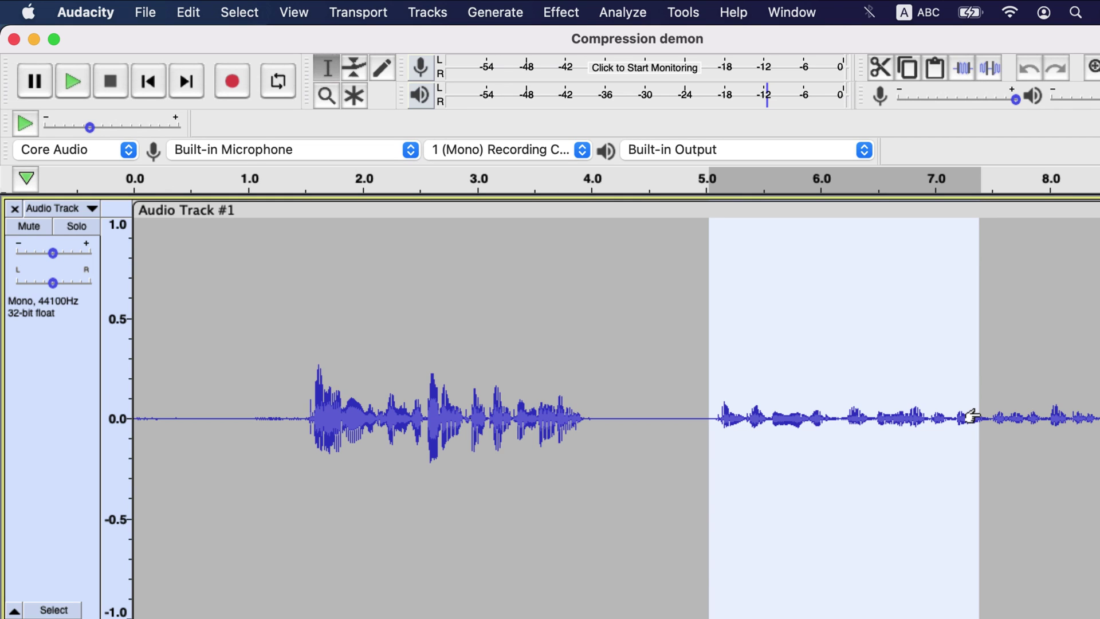
pyautogui.doubleClick(658, 371)
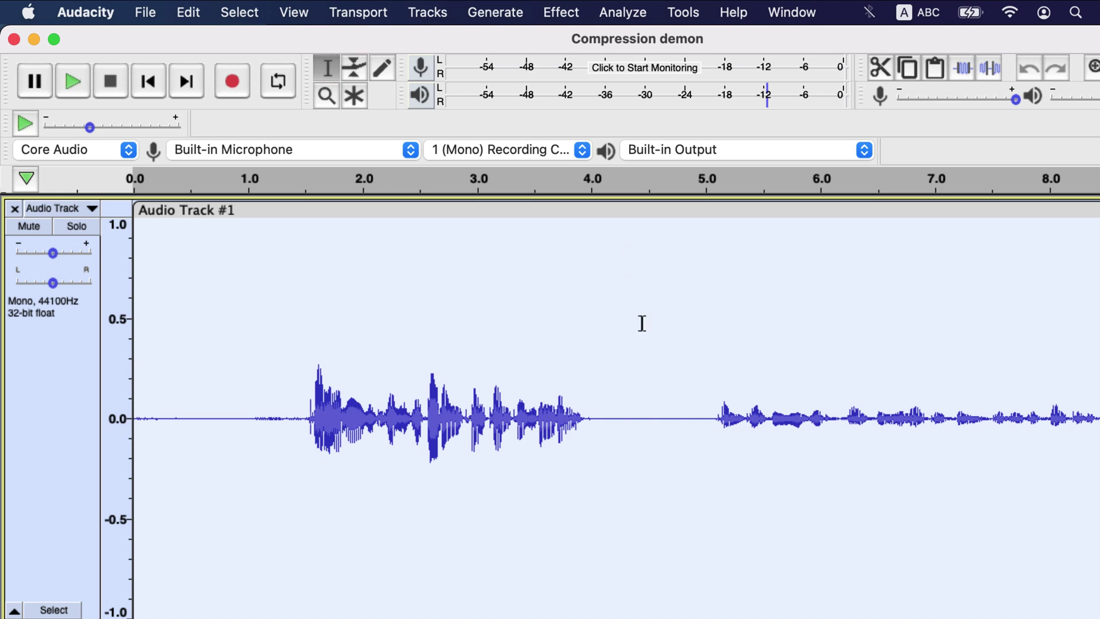
# - Open the Compressor effect and toggle 'Compress based on Peaks' on, then back off
pyautogui.click(562, 14)
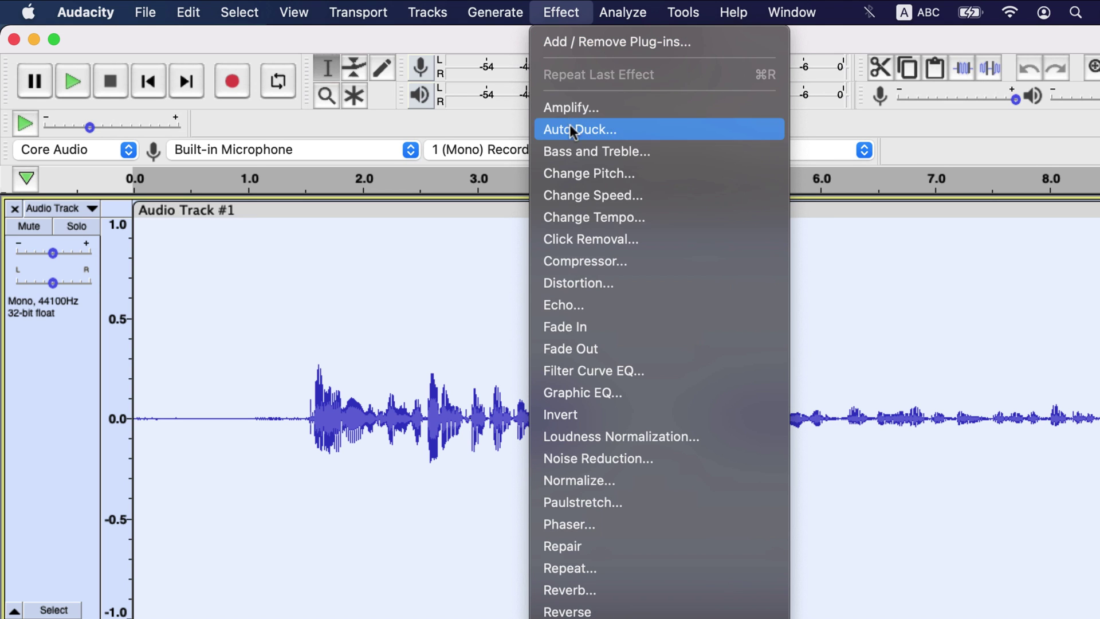
pyautogui.click(585, 261)
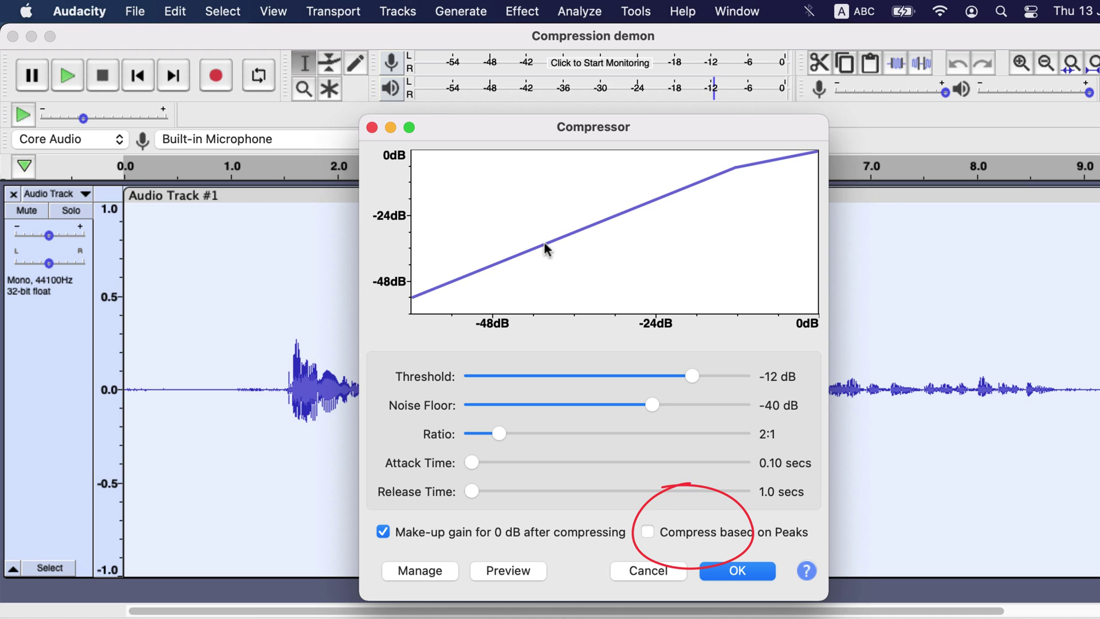
pyautogui.click(681, 531)
pyautogui.click(682, 533)
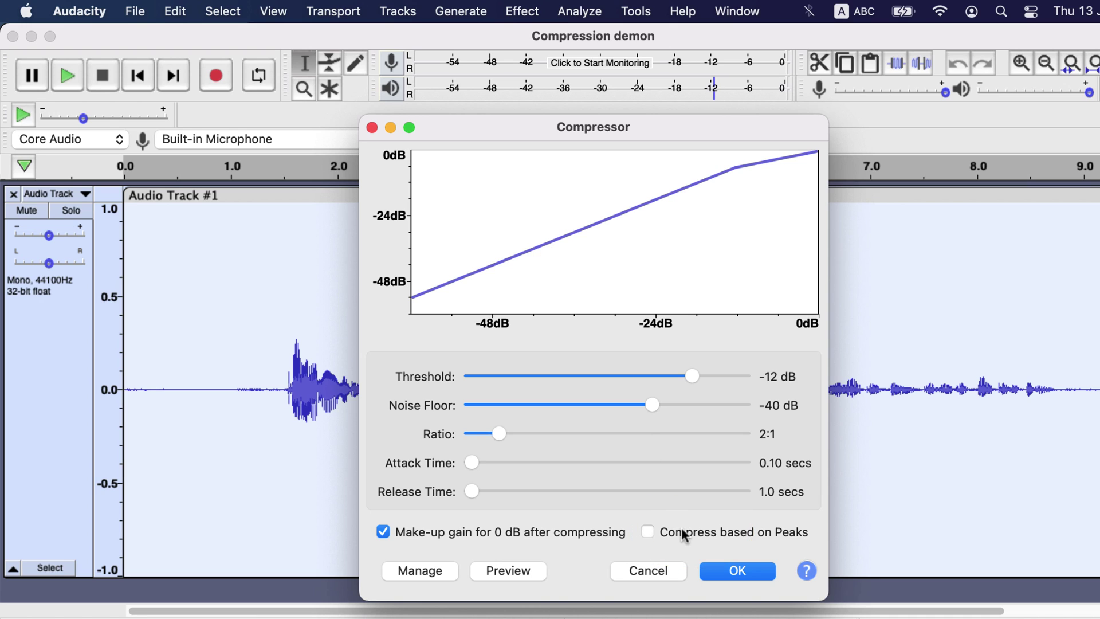
# - Open the manual's Compressor page in Chrome and highlight the look-ahead sentence
pyautogui.click(808, 571)
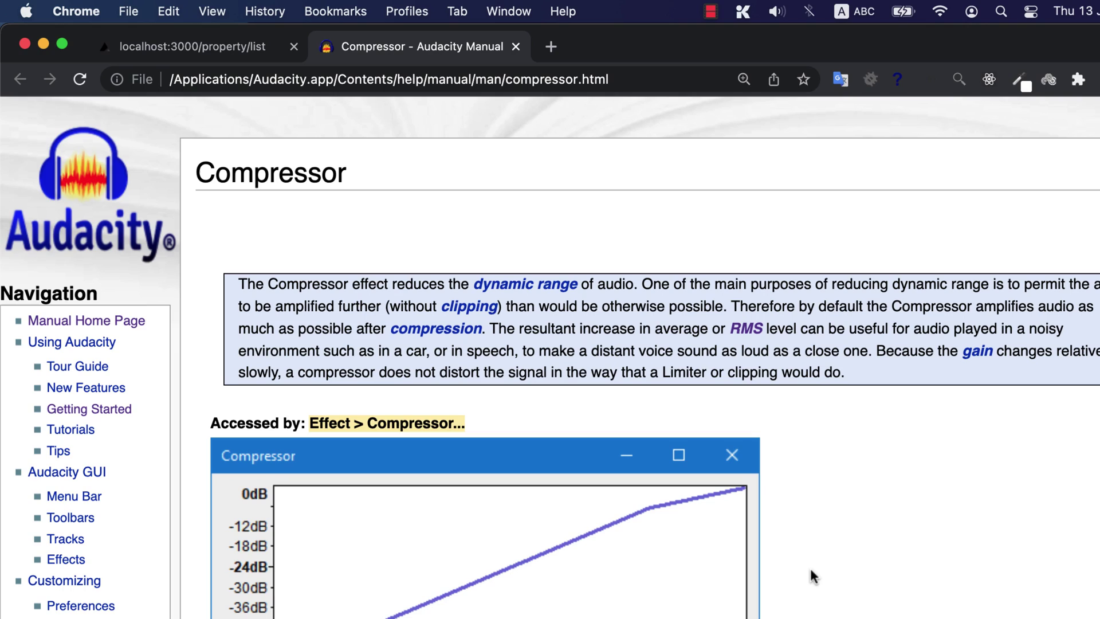
pyautogui.scroll(-15, 810, 566)
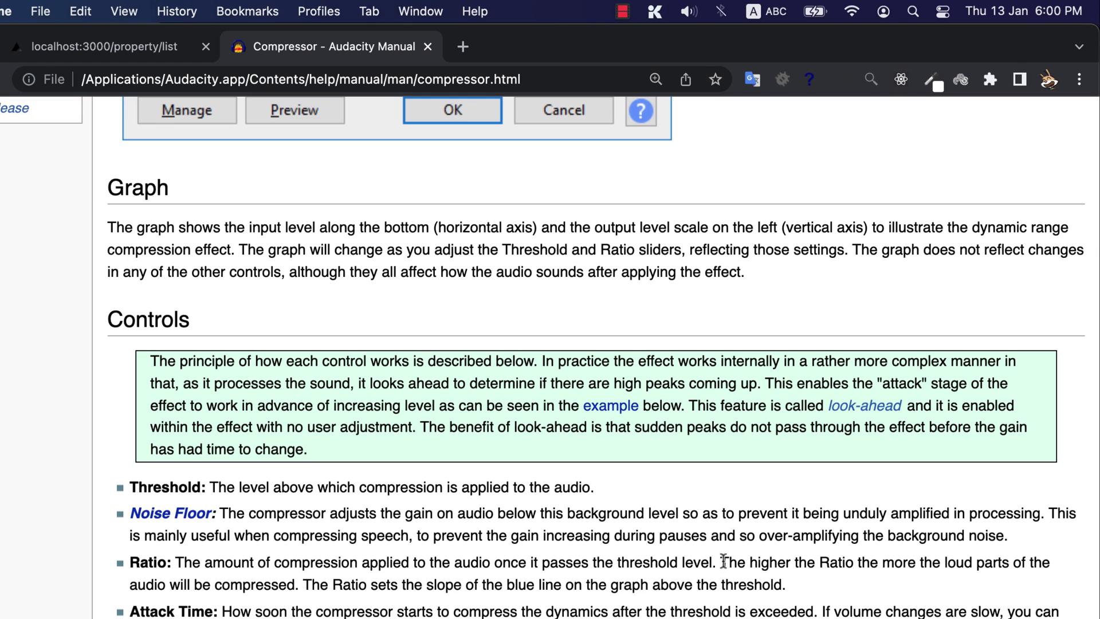
pyautogui.moveTo(691, 405); pyautogui.dragTo(951, 410)
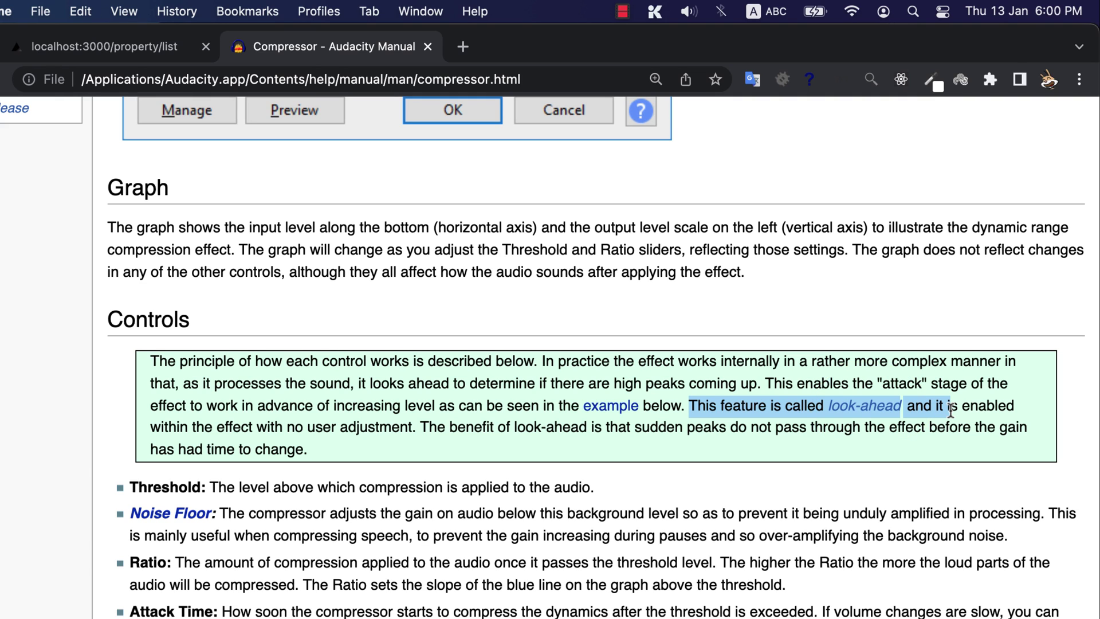
pyautogui.scroll(-10, 951, 410)
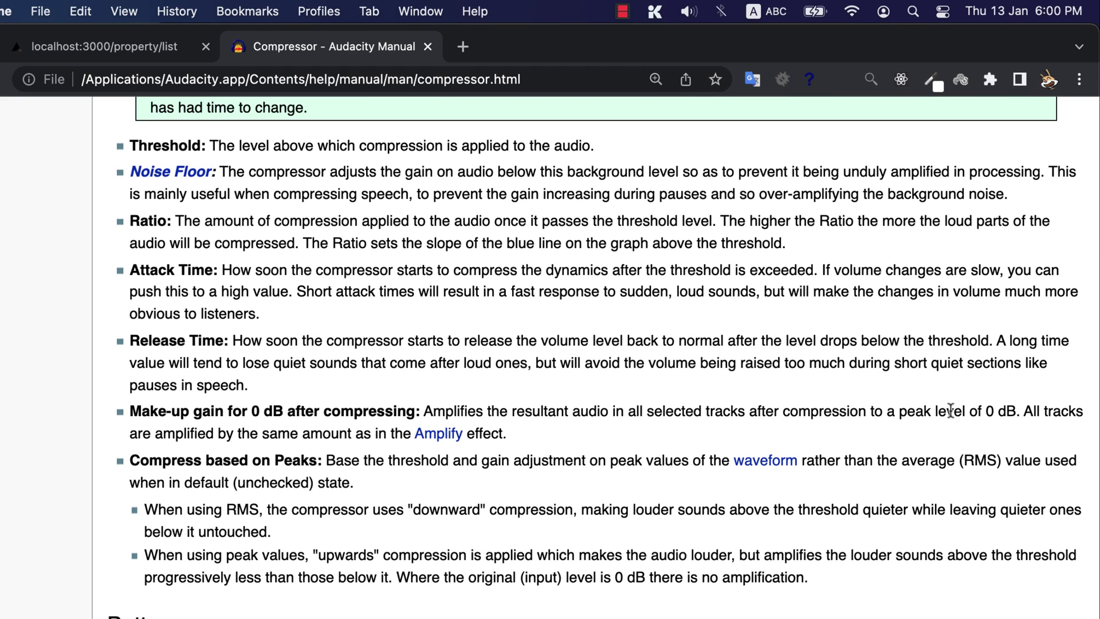
# - Highlight the Compress based on Peaks notes on default RMS, downward and upwards compression
pyautogui.tripleClick(272, 463)
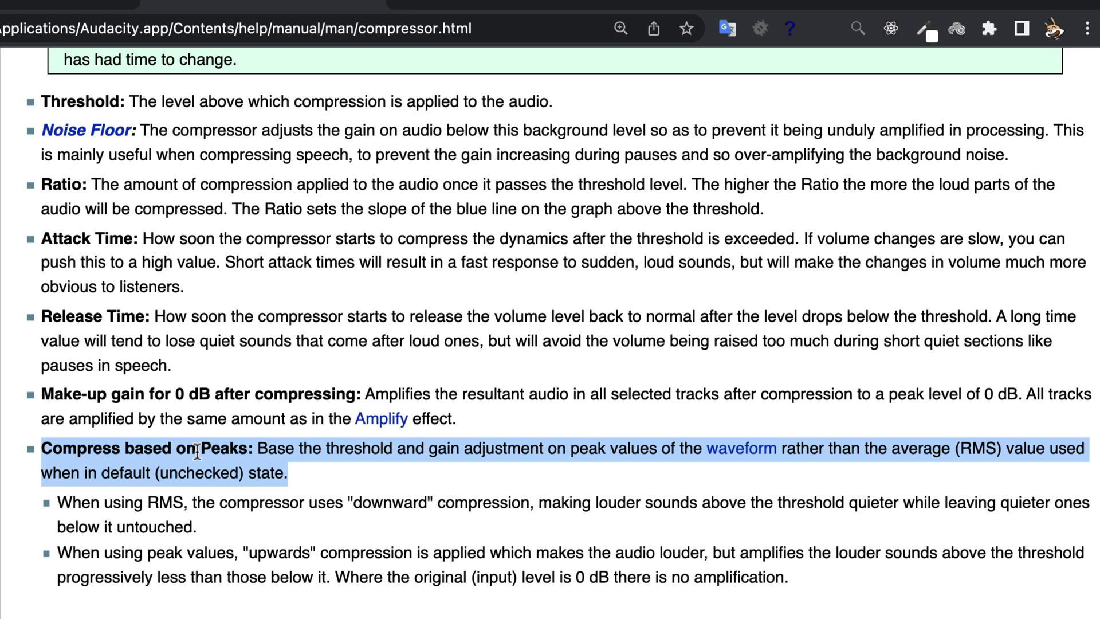
pyautogui.click(870, 449)
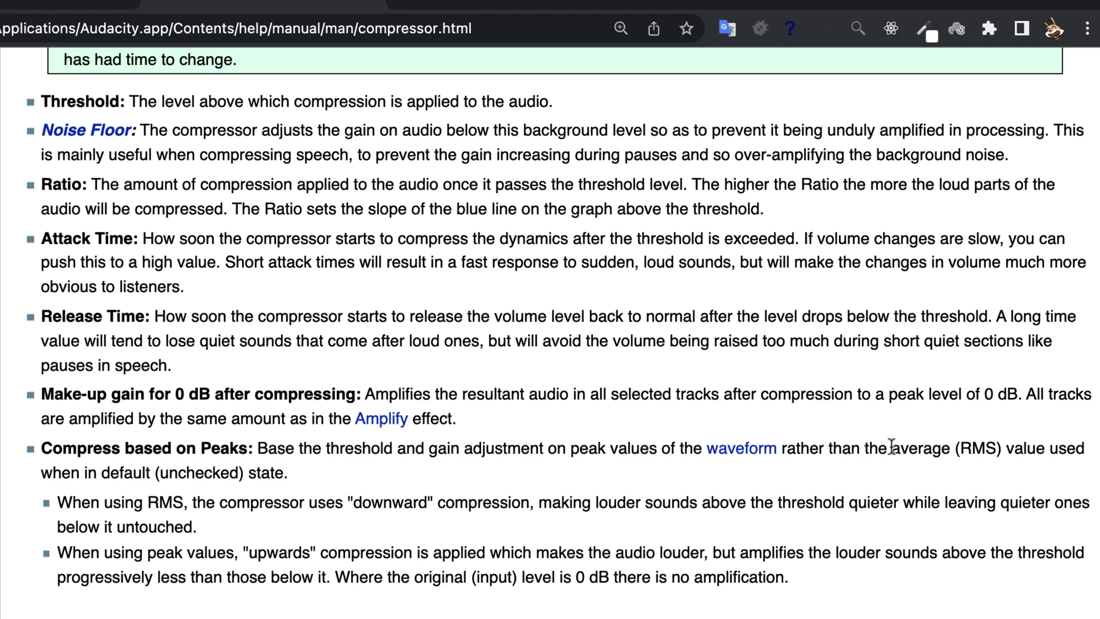
pyautogui.moveTo(893, 448); pyautogui.dragTo(903, 473)
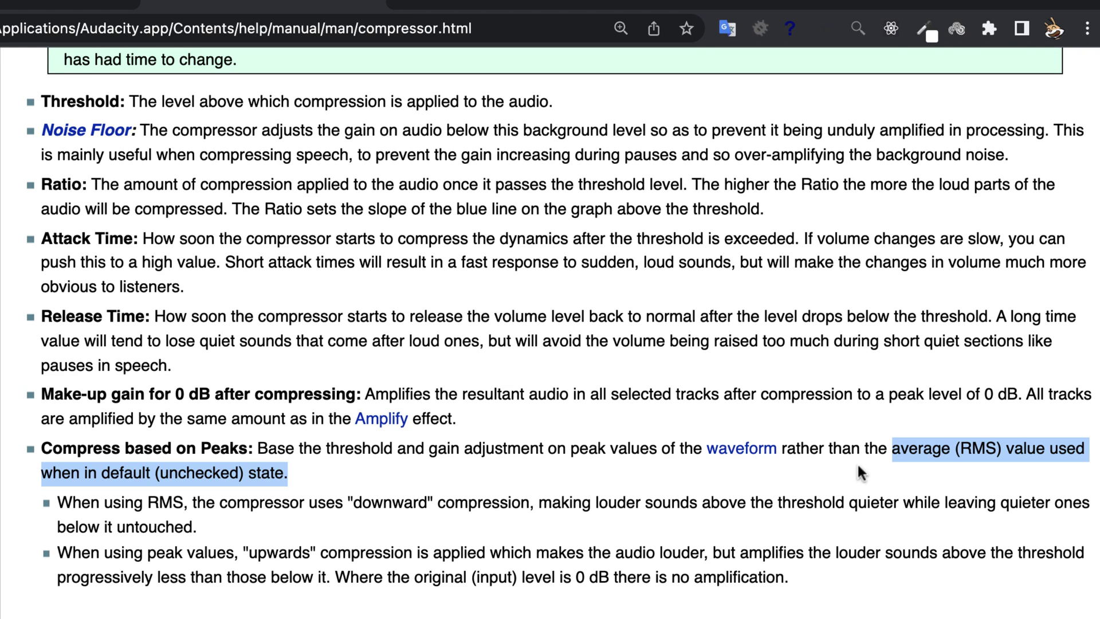
pyautogui.moveTo(123, 507); pyautogui.dragTo(206, 507)
pyautogui.moveTo(354, 504); pyautogui.dragTo(521, 507)
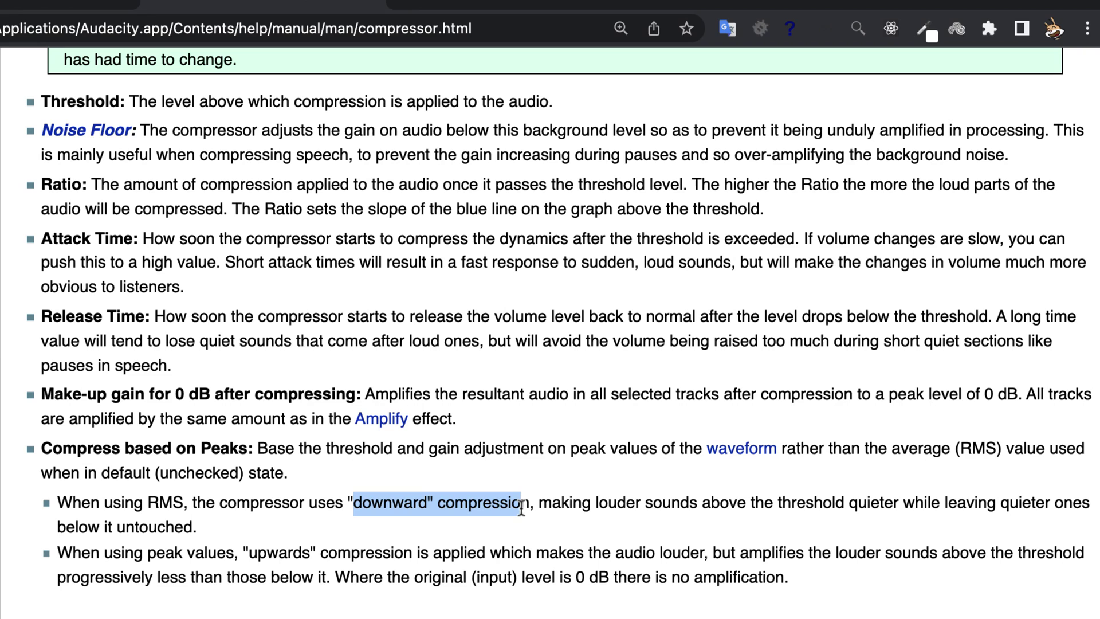
pyautogui.click(293, 555)
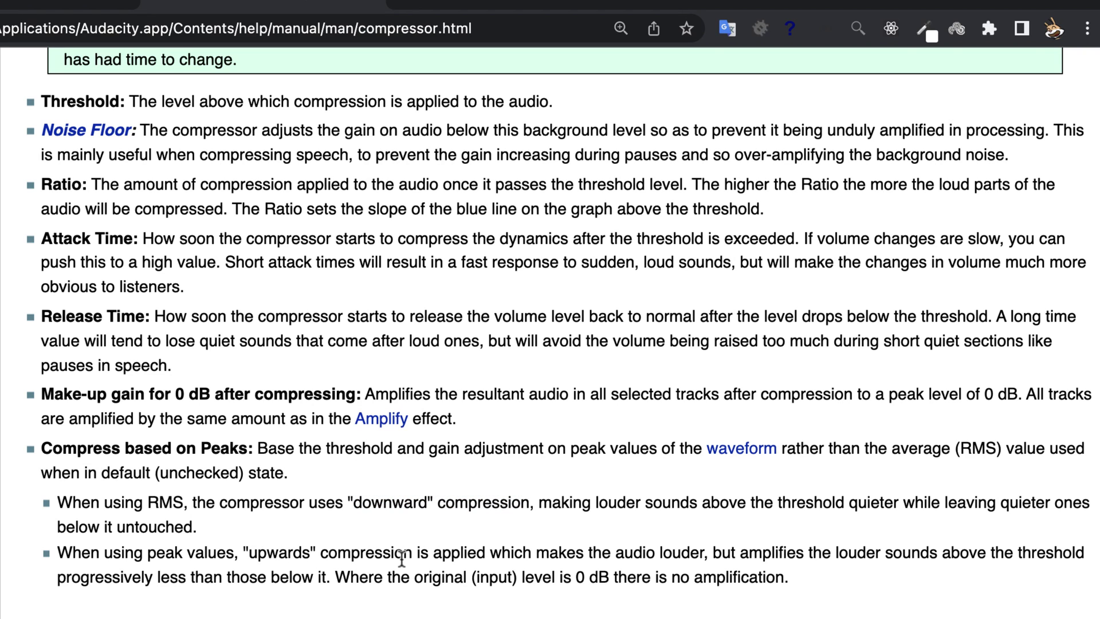
pyautogui.moveTo(404, 554); pyautogui.dragTo(240, 559)
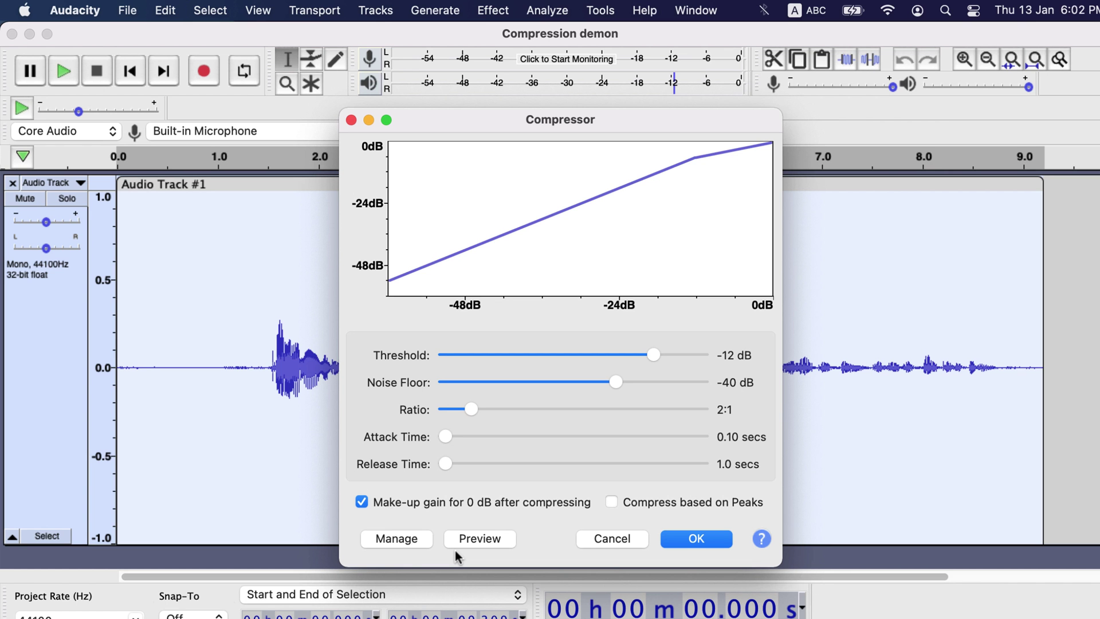
# - Widen the Compressor dialog leftward, move it up, and stretch it to fill the screen
pyautogui.moveTo(340, 558); pyautogui.dragTo(31, 558)
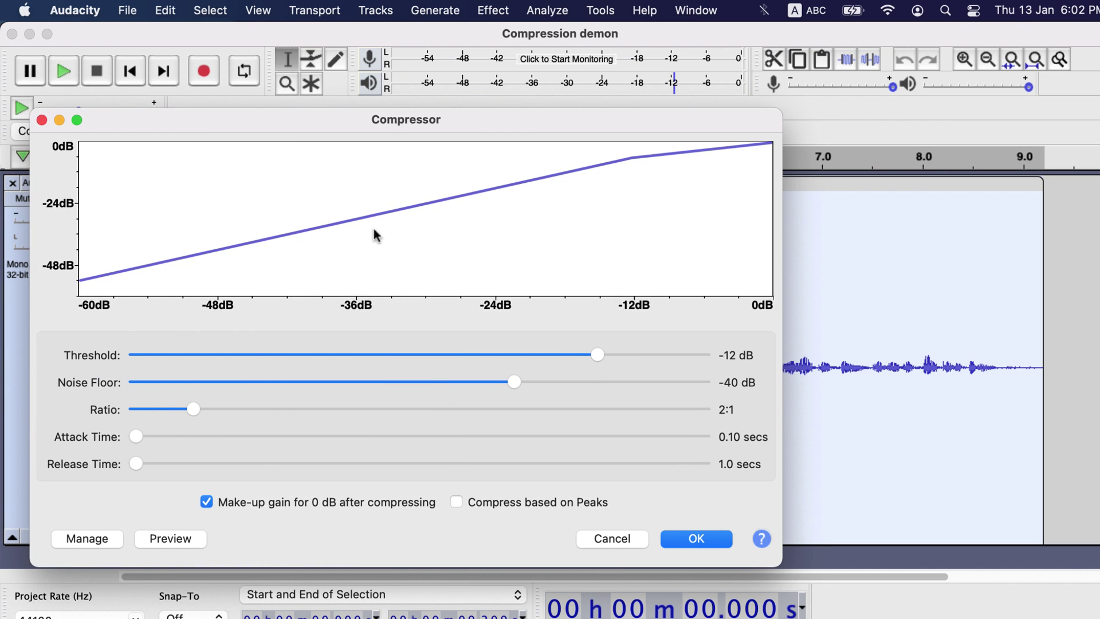
pyautogui.moveTo(473, 125); pyautogui.dragTo(465, 44)
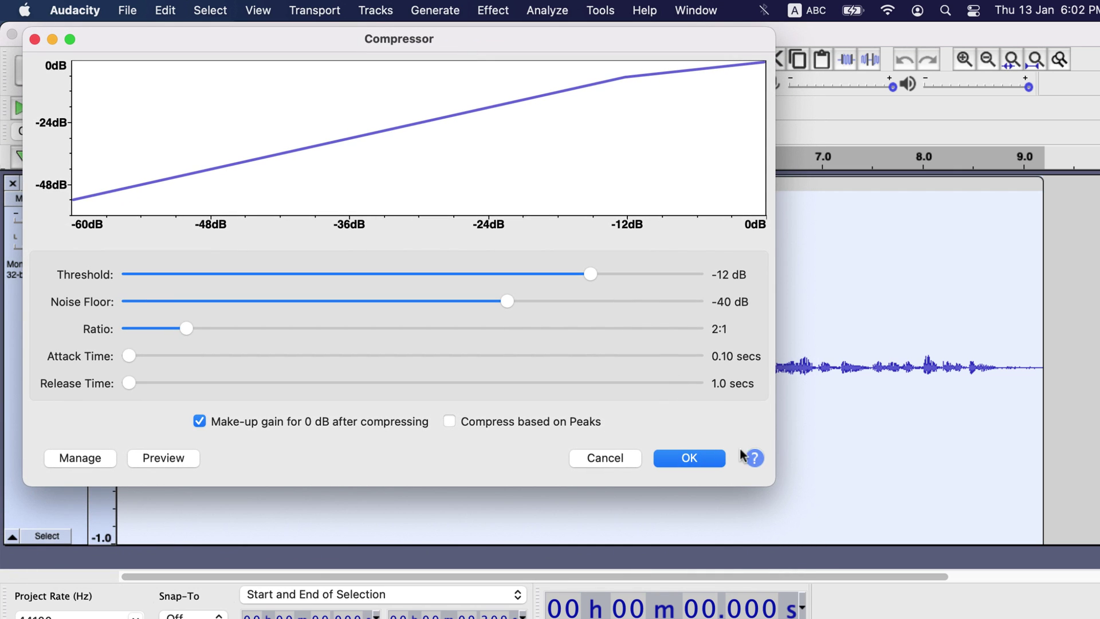
pyautogui.moveTo(777, 484); pyautogui.dragTo(1096, 618)
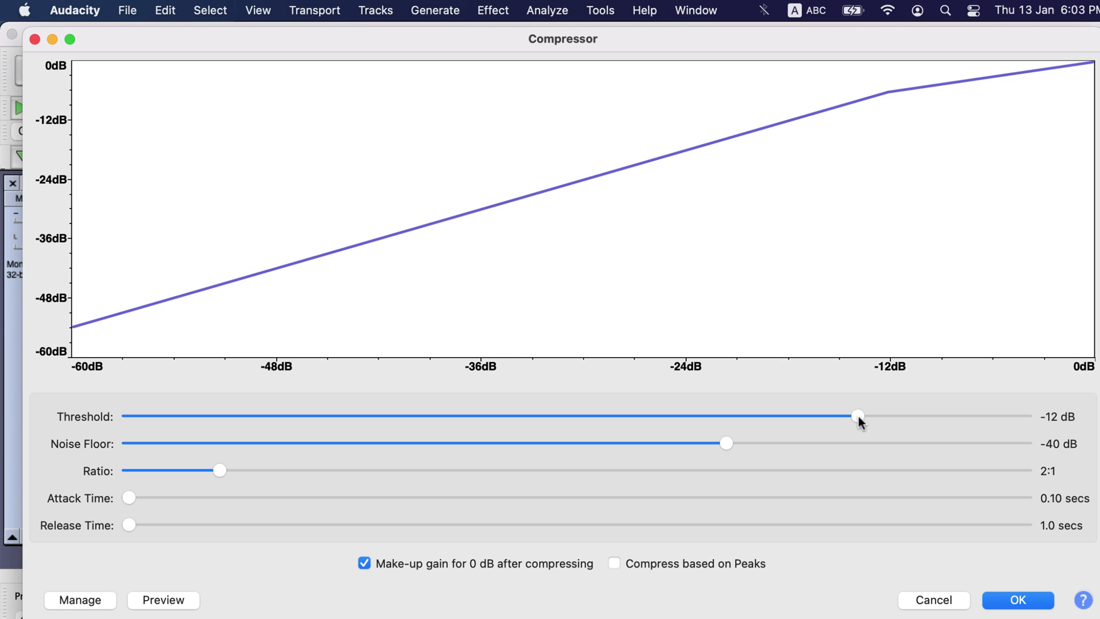
# - Set the threshold to -17 dB, sweep the ratio up to 10:1, then cancel without applying
pyautogui.moveTo(858, 416); pyautogui.dragTo(780, 416)
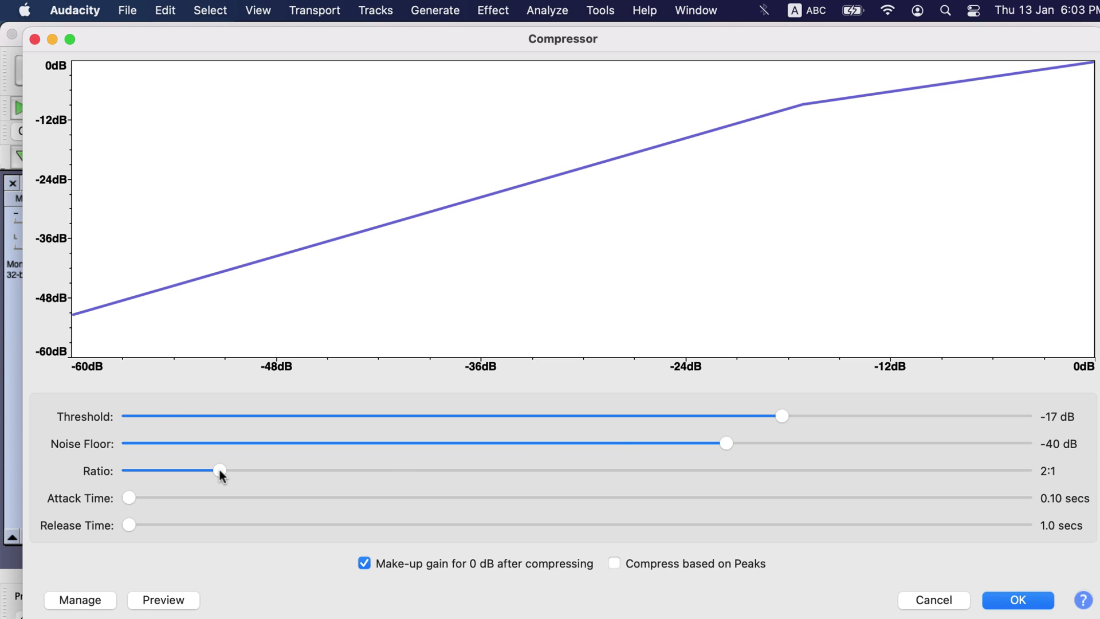
pyautogui.moveTo(218, 471); pyautogui.dragTo(434, 470)
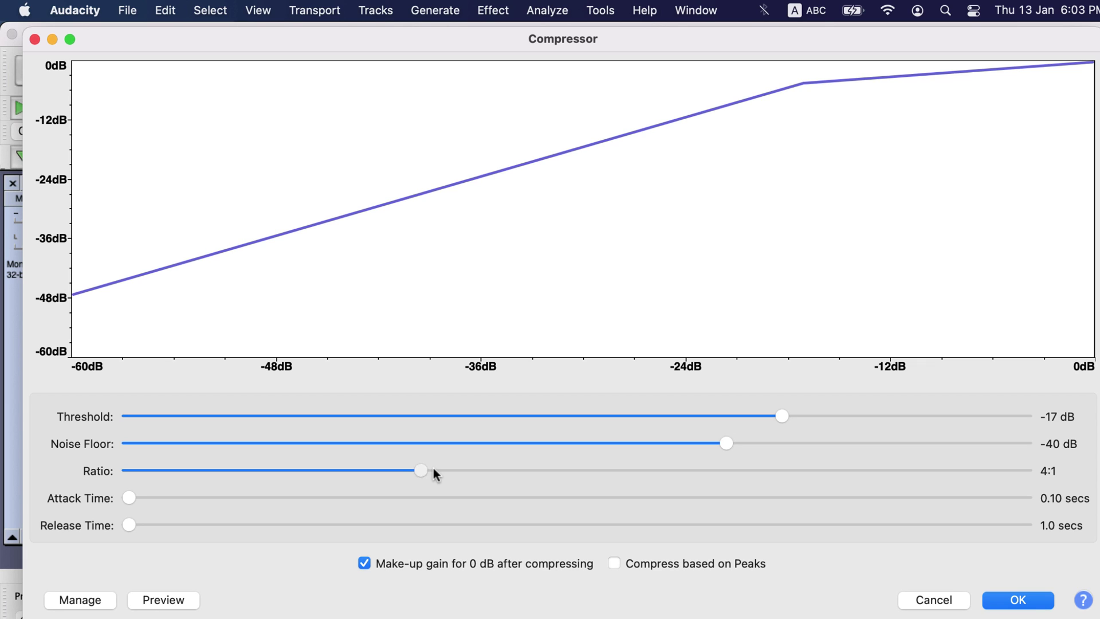
pyautogui.moveTo(433, 469); pyautogui.dragTo(111, 474)
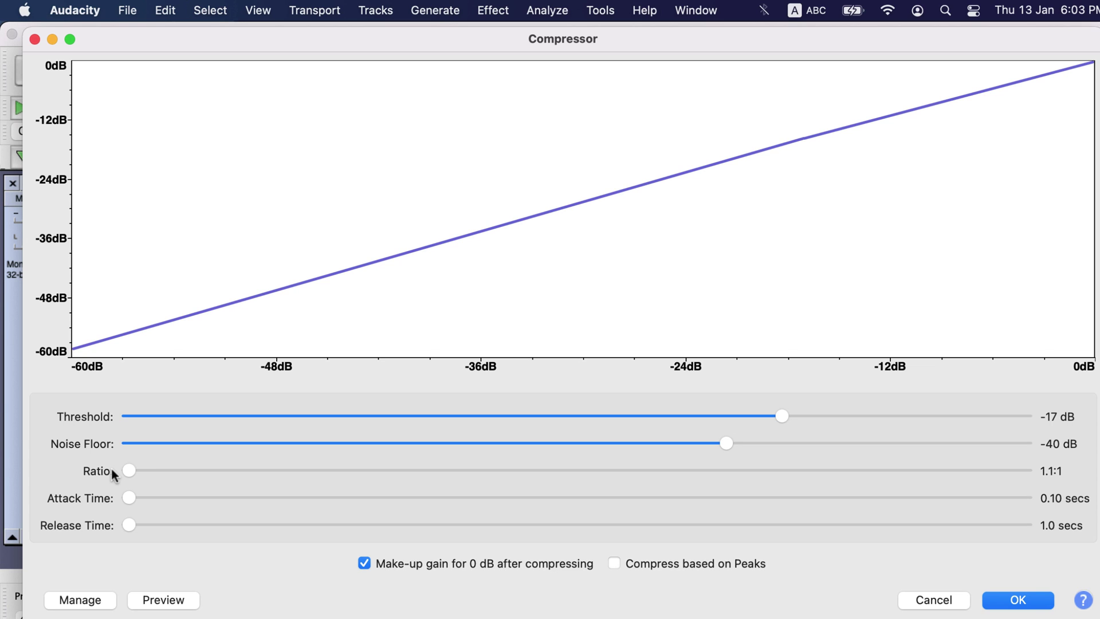
pyautogui.moveTo(126, 471); pyautogui.dragTo(1035, 471)
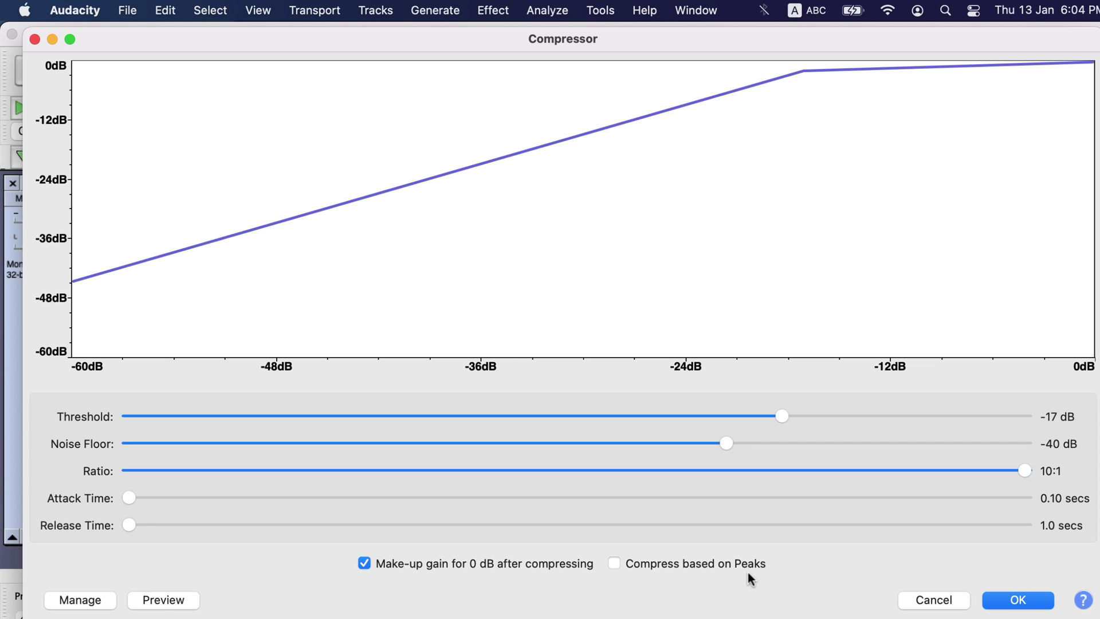
pyautogui.click(928, 599)
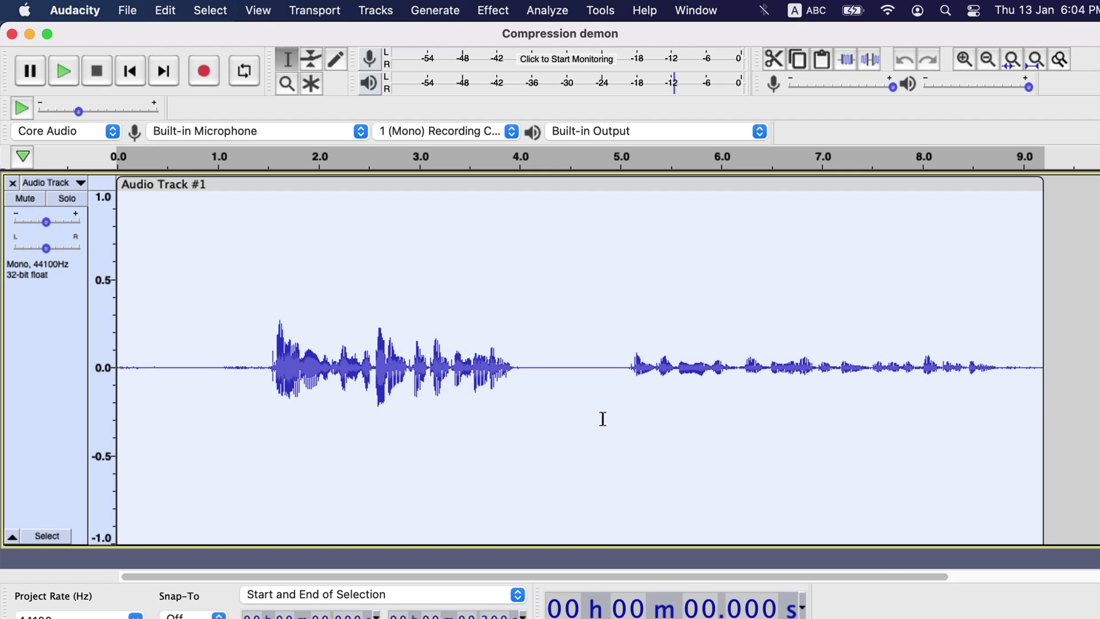
# - Select the silent lead-in from 0 to 1.49 s before the speech
pyautogui.click(534, 346)
pyautogui.moveTo(558, 366); pyautogui.dragTo(609, 416)
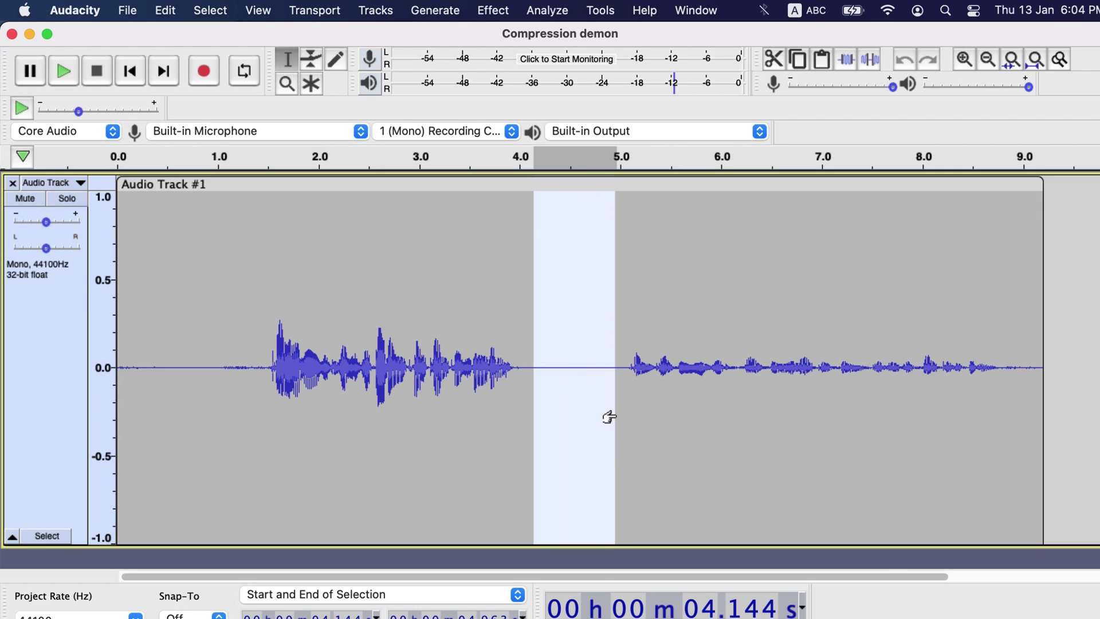
pyautogui.click(266, 372)
pyautogui.moveTo(267, 372); pyautogui.dragTo(94, 351)
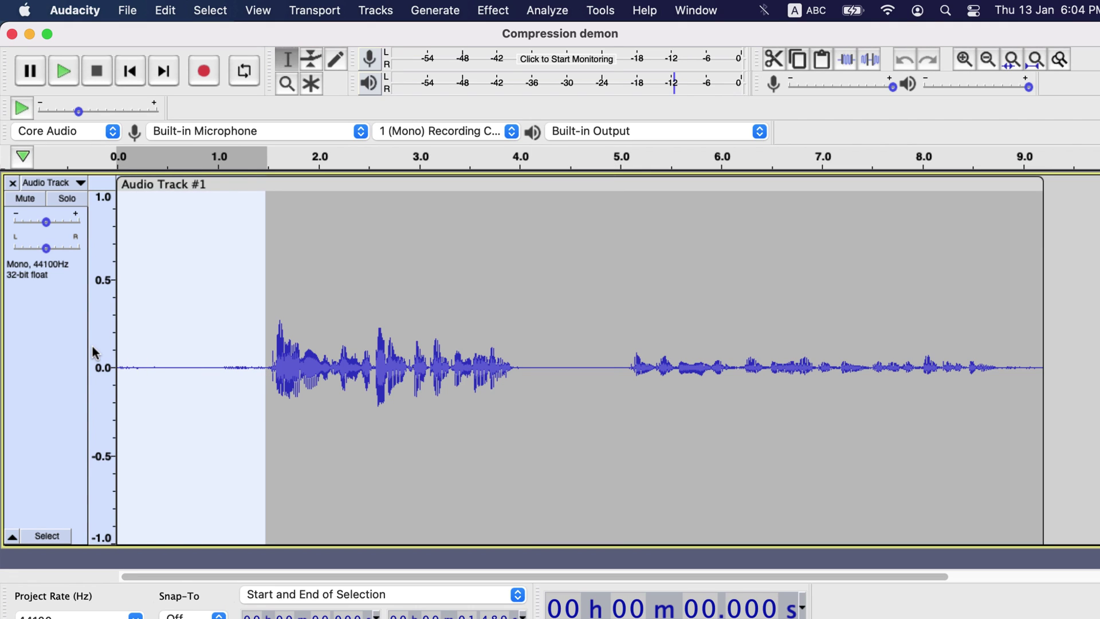
# - Measure the lead-in's RMS level, a noise floor of about -61.34 dB
pyautogui.click(549, 11)
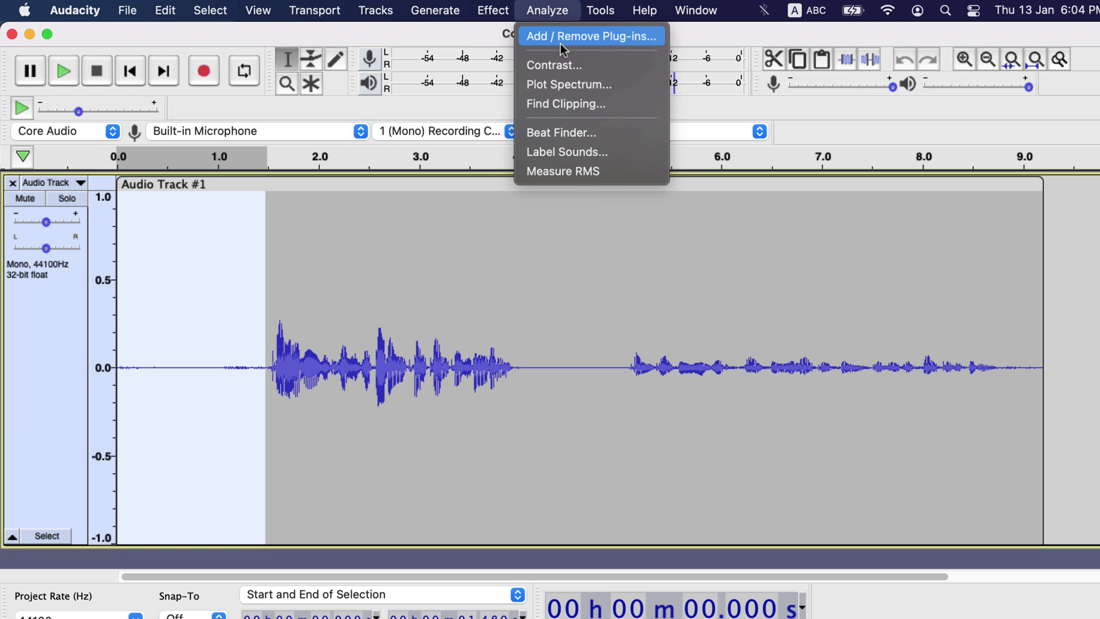
pyautogui.click(567, 178)
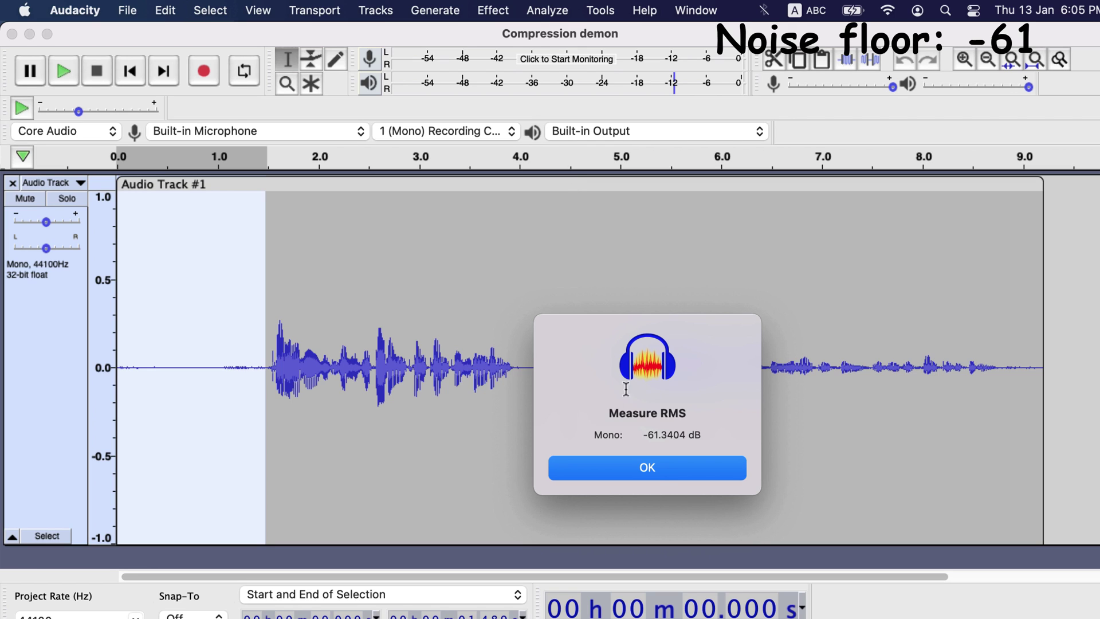
pyautogui.click(658, 473)
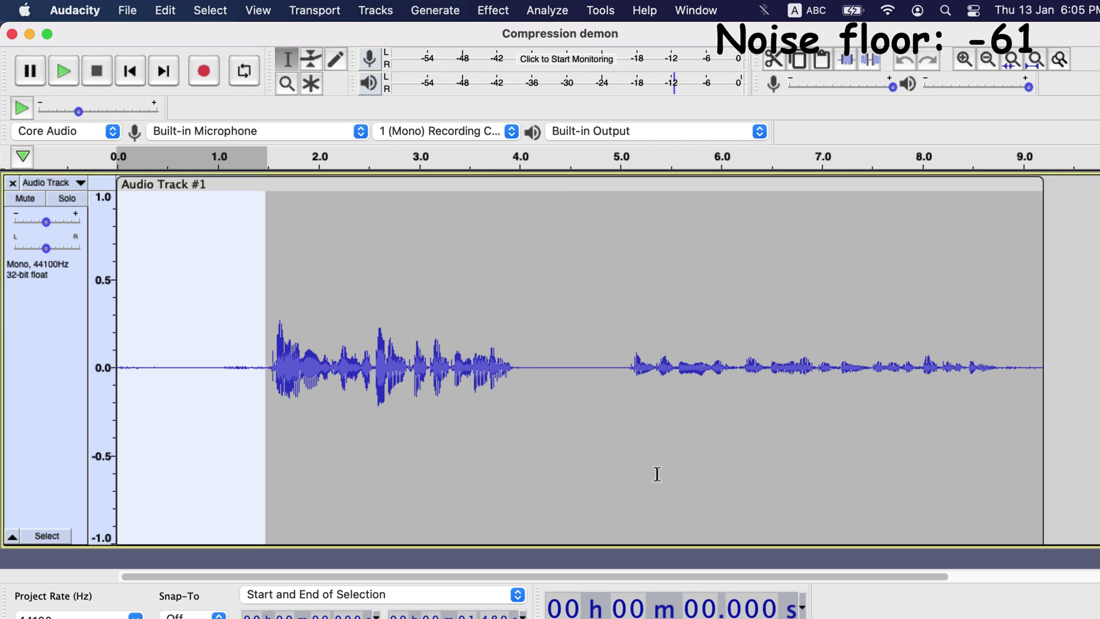
pyautogui.click(286, 375)
# - Measure the RMS of a short slice of the 2.6 s peak: -21.388 dB
pyautogui.click(278, 347)
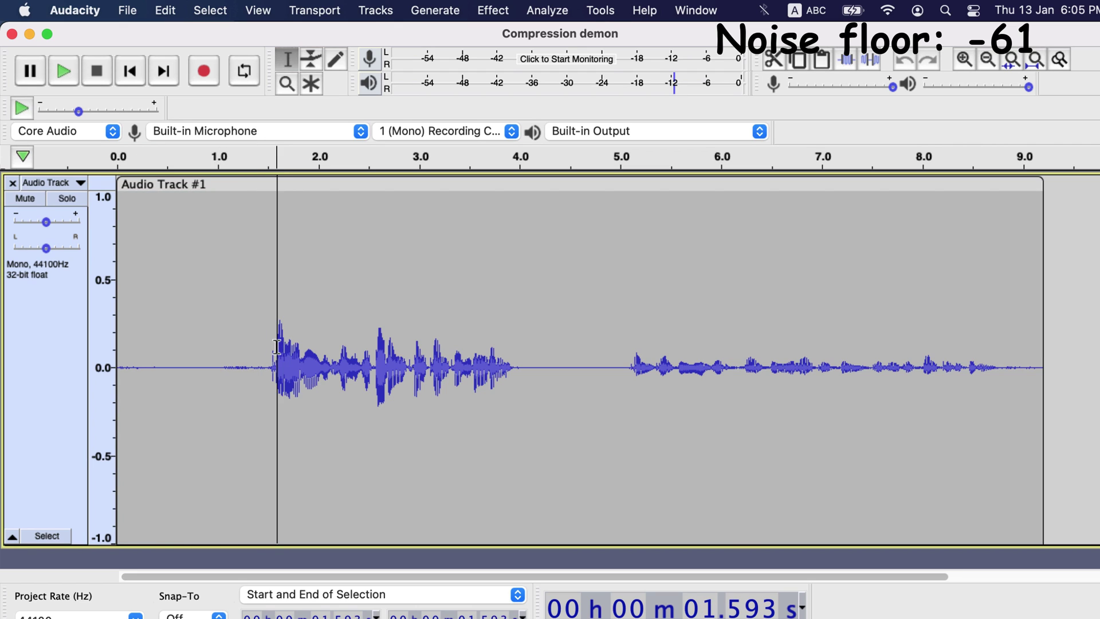
pyautogui.moveTo(276, 347); pyautogui.dragTo(288, 349)
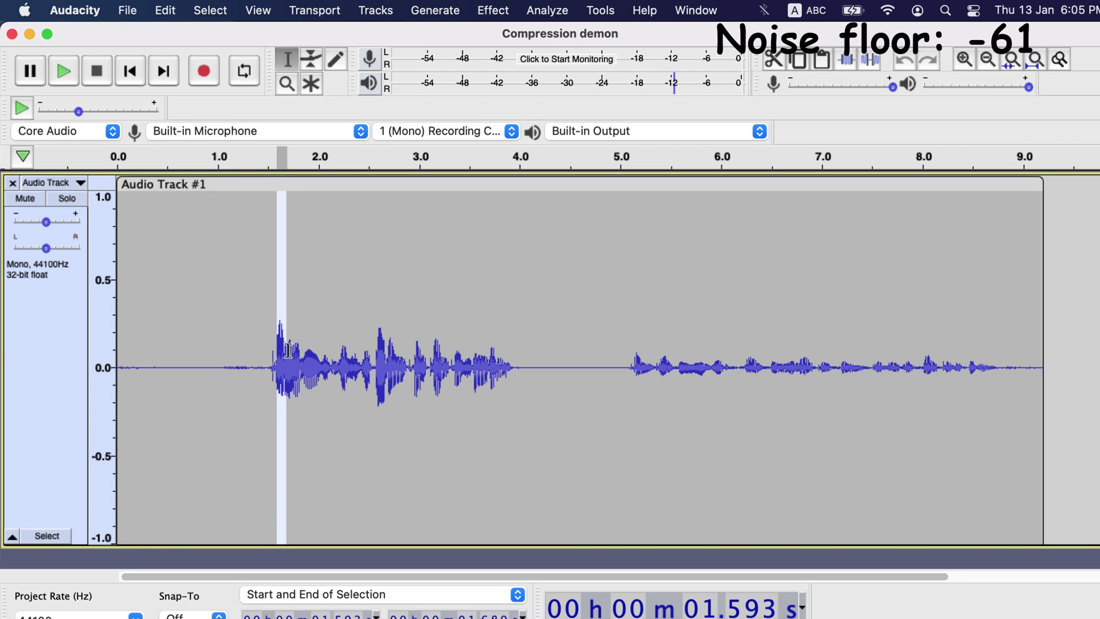
pyautogui.click(377, 343)
pyautogui.moveTo(377, 347); pyautogui.dragTo(385, 351)
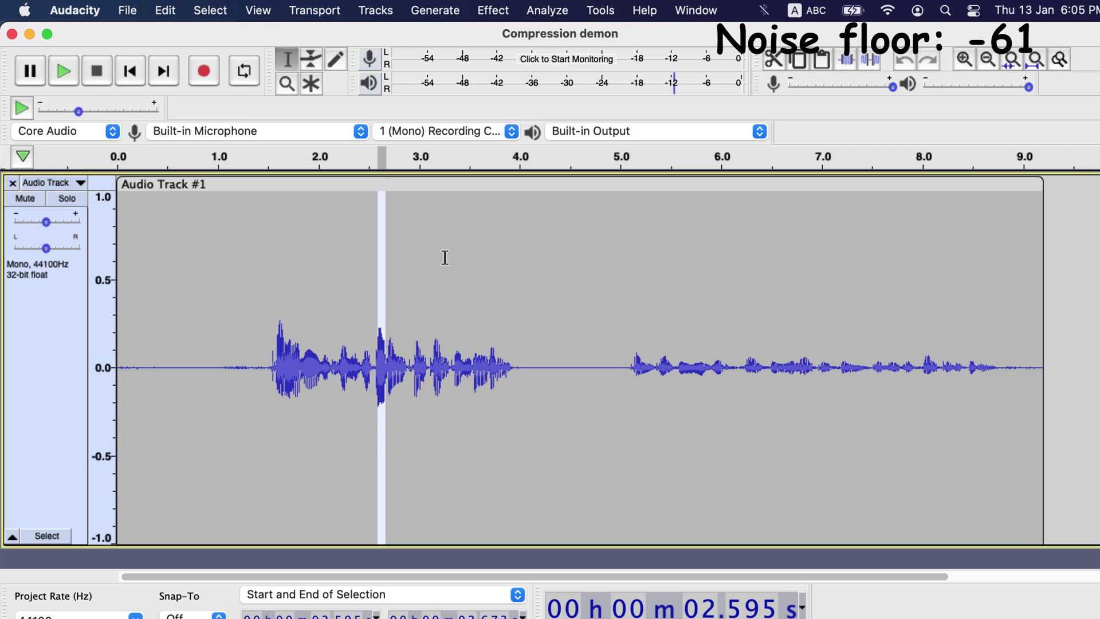
pyautogui.click(547, 11)
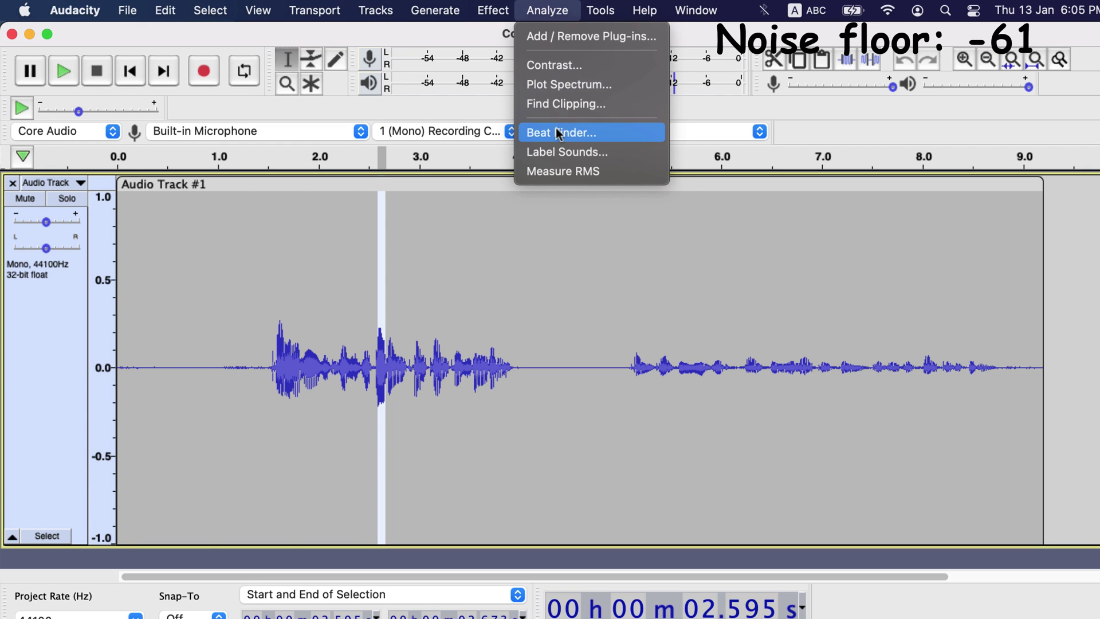
pyautogui.click(564, 171)
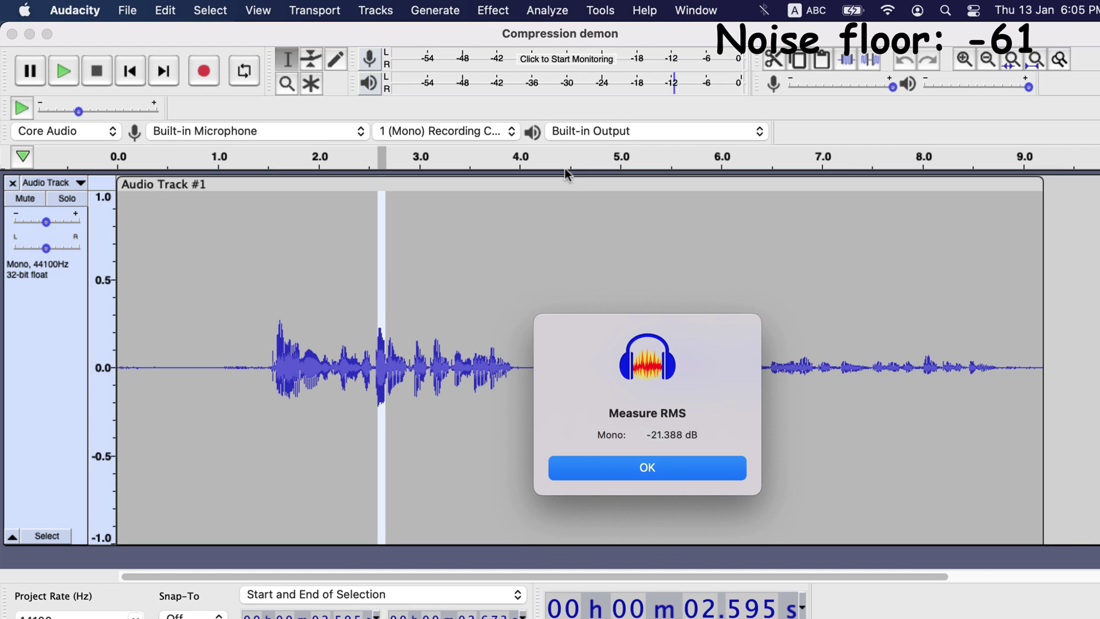
pyautogui.click(629, 466)
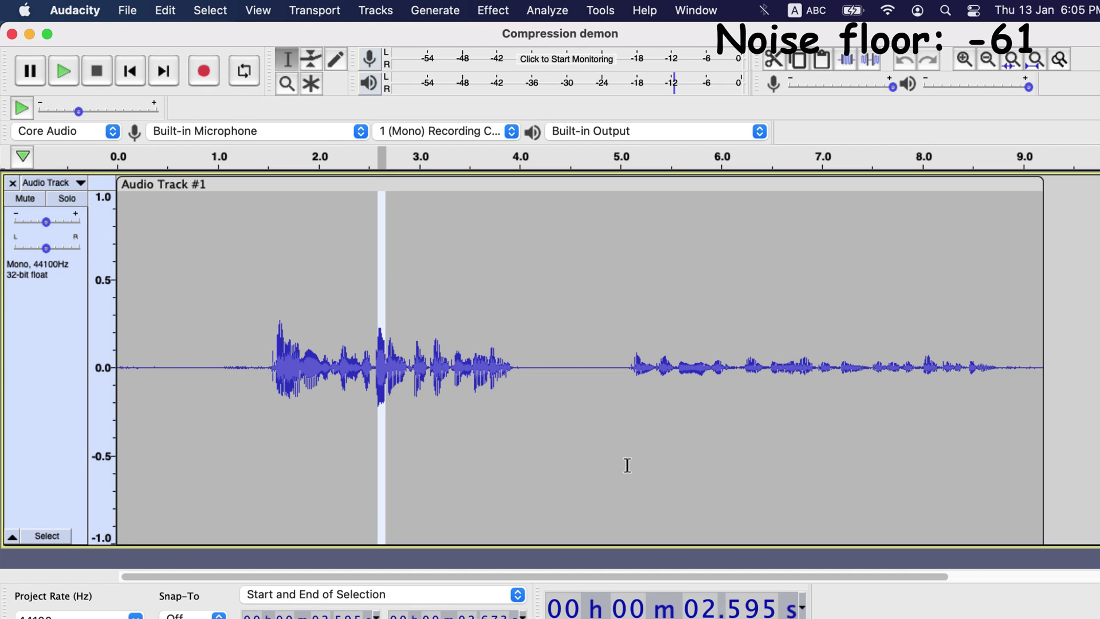
# - Measure the RMS of the 1.585–2.1 s speech burst: -25.7526 dB
pyautogui.click(498, 374)
pyautogui.click(271, 353)
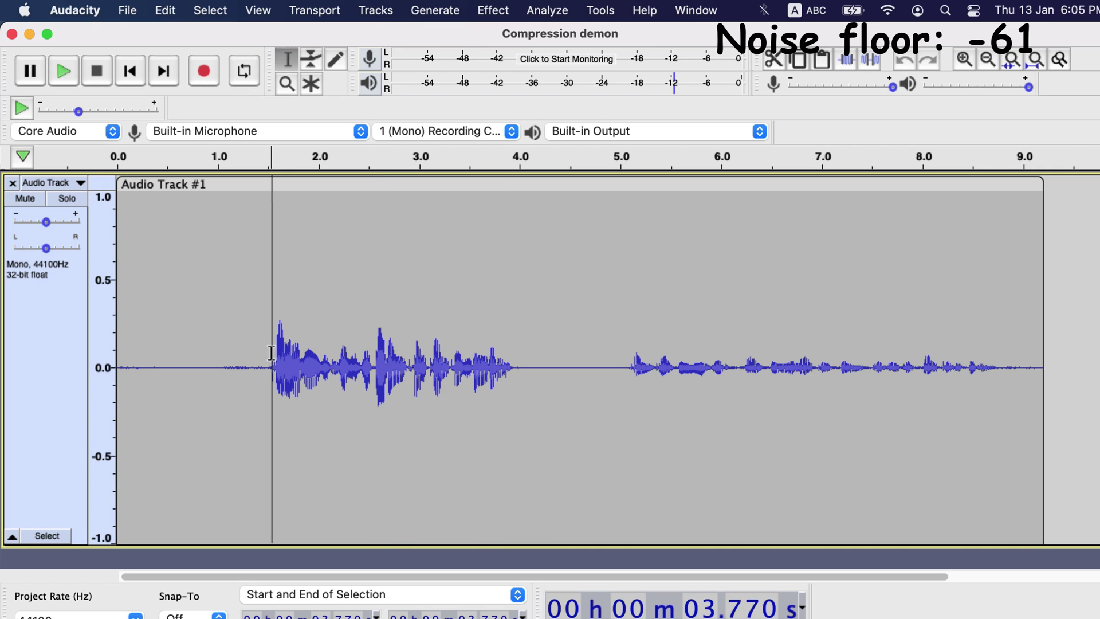
pyautogui.moveTo(276, 352); pyautogui.dragTo(329, 354)
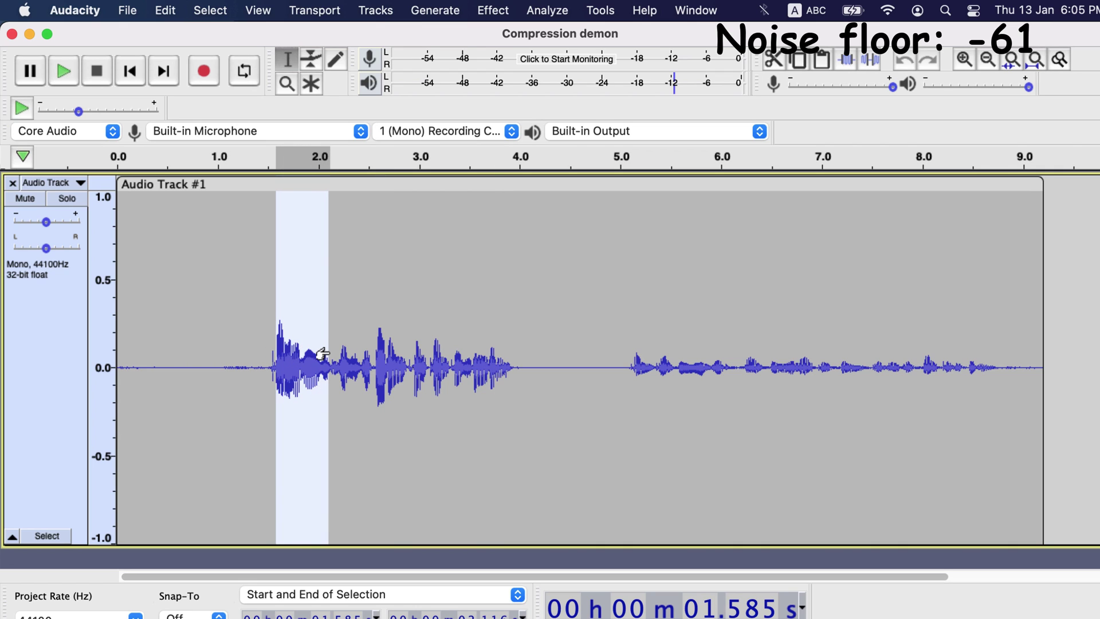
pyautogui.click(544, 10)
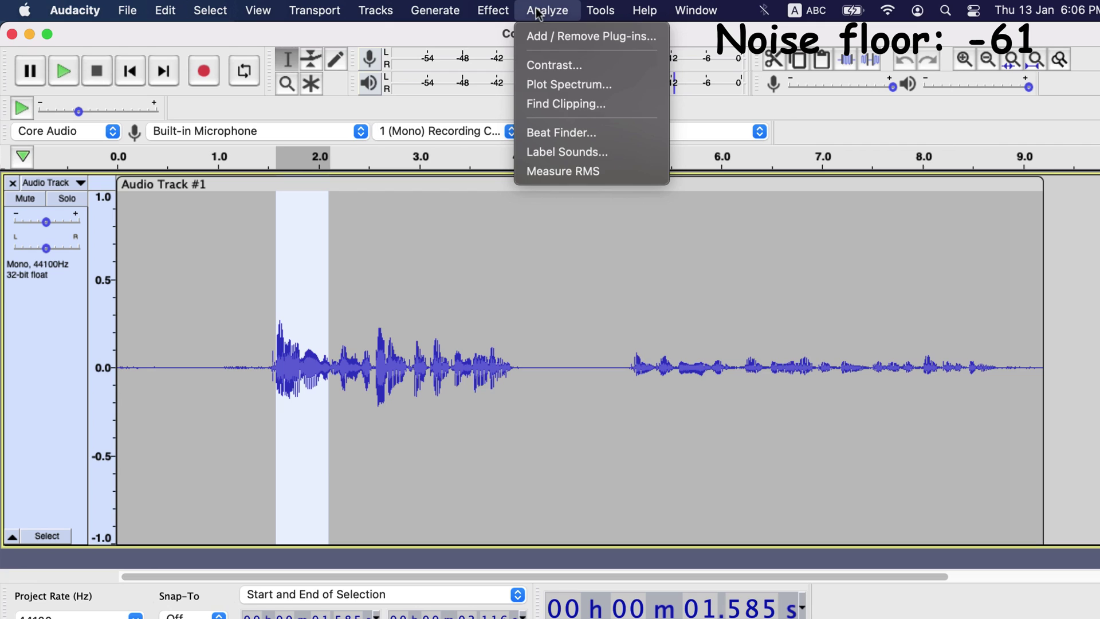
pyautogui.click(576, 171)
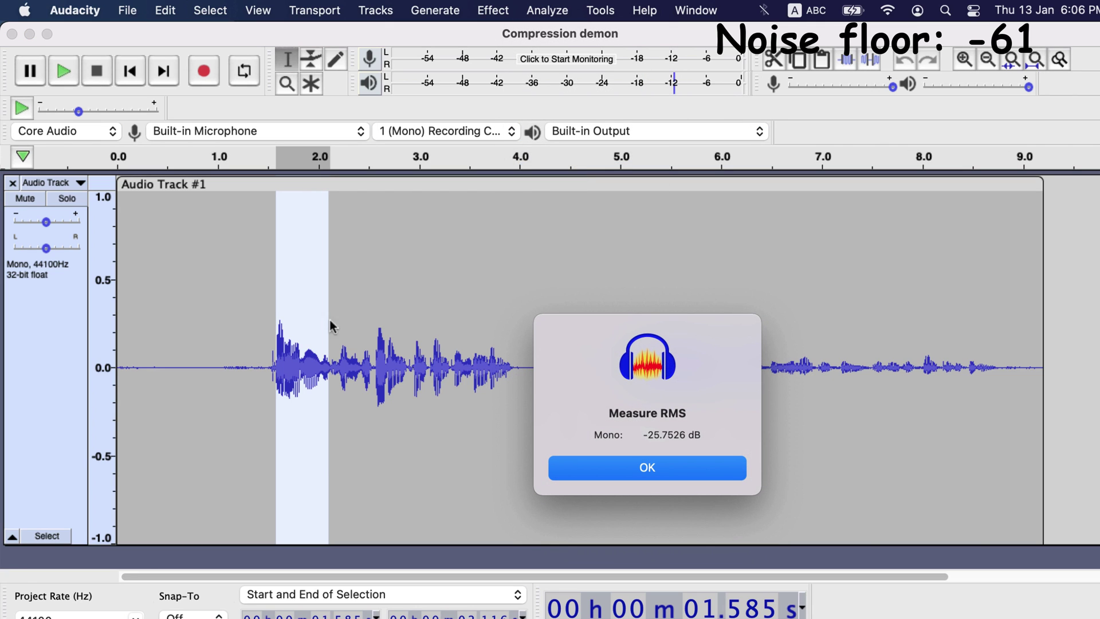
pyautogui.click(607, 467)
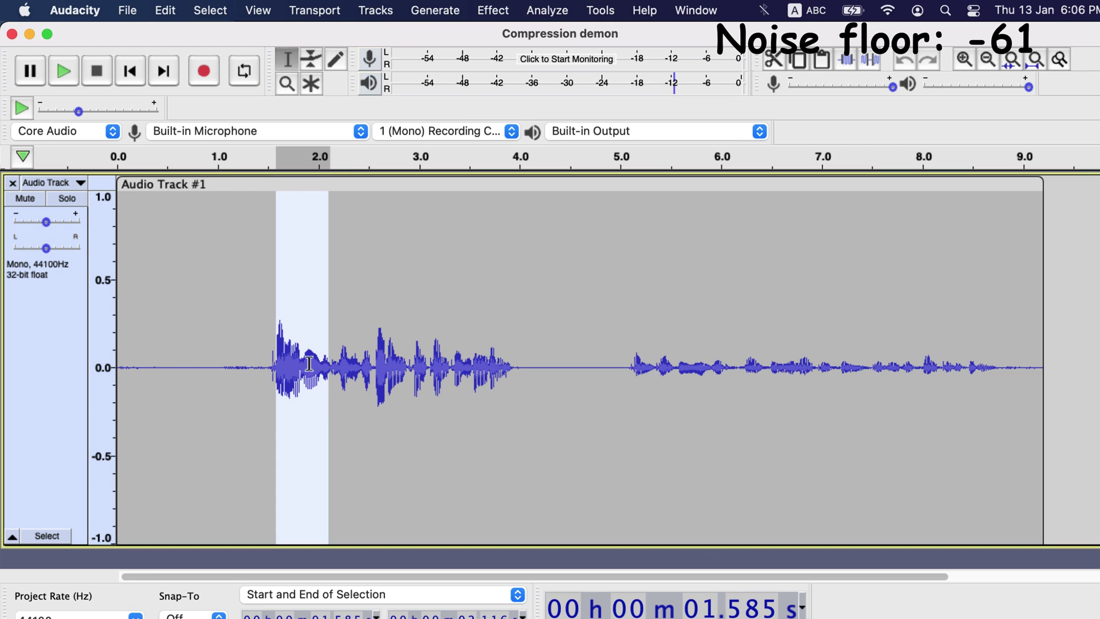
# - Measure the RMS of a narrow slice at 1.602 s: -23.9719 dB
pyautogui.click(296, 347)
pyautogui.moveTo(280, 348); pyautogui.dragTo(287, 348)
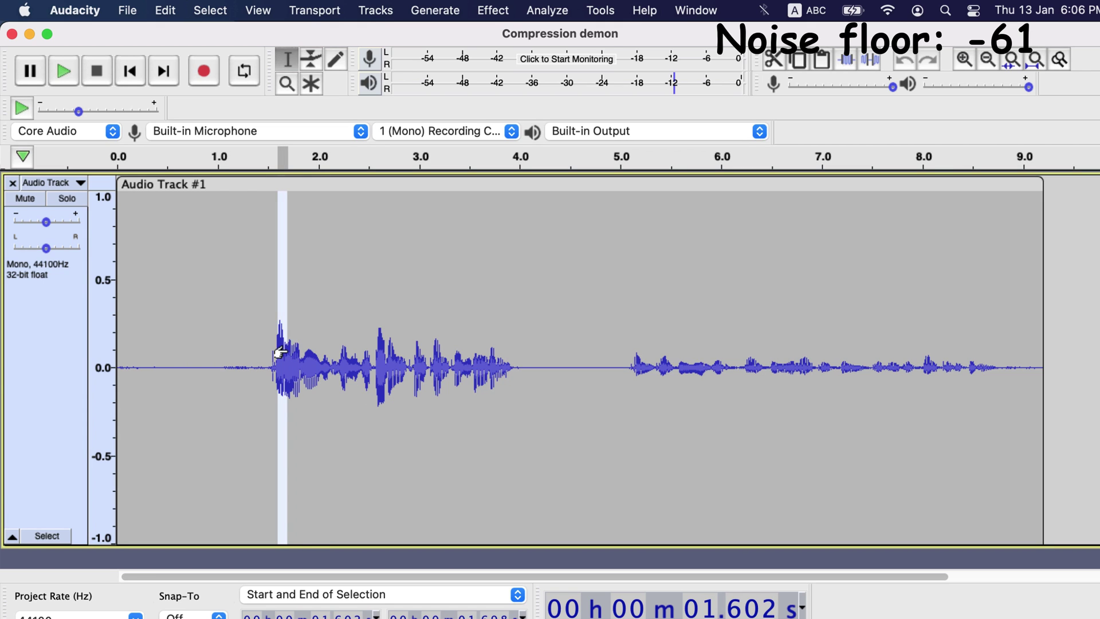
pyautogui.click(548, 11)
pyautogui.click(582, 171)
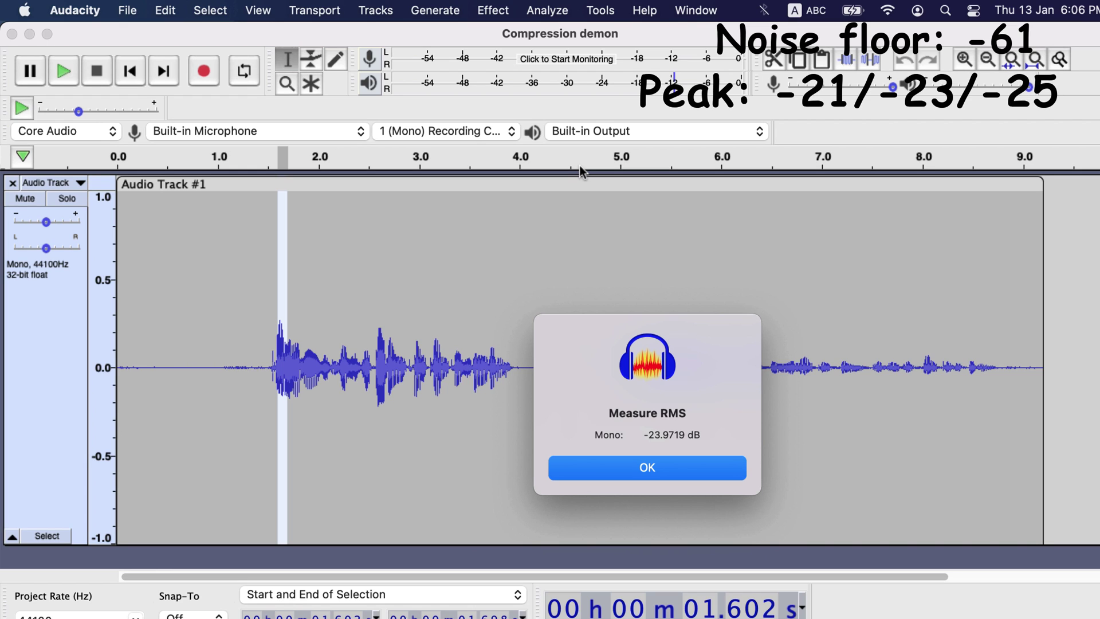
pyautogui.click(657, 468)
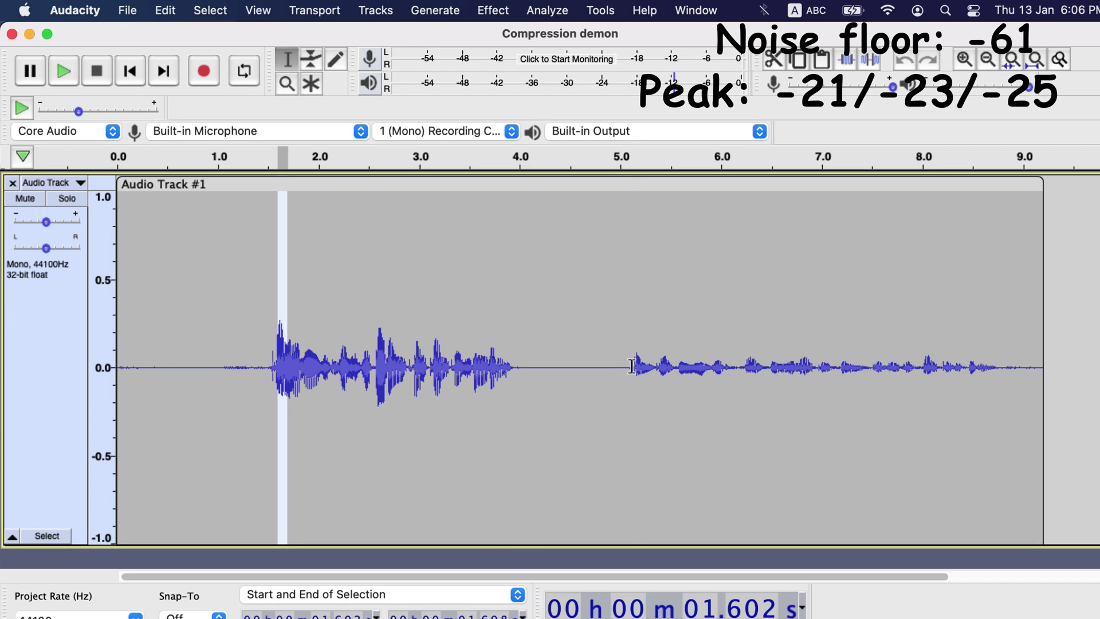
# - Measure the RMS of the quieter phrase from 5.12 s: -39.6719 dB
pyautogui.moveTo(632, 366); pyautogui.dragTo(827, 368)
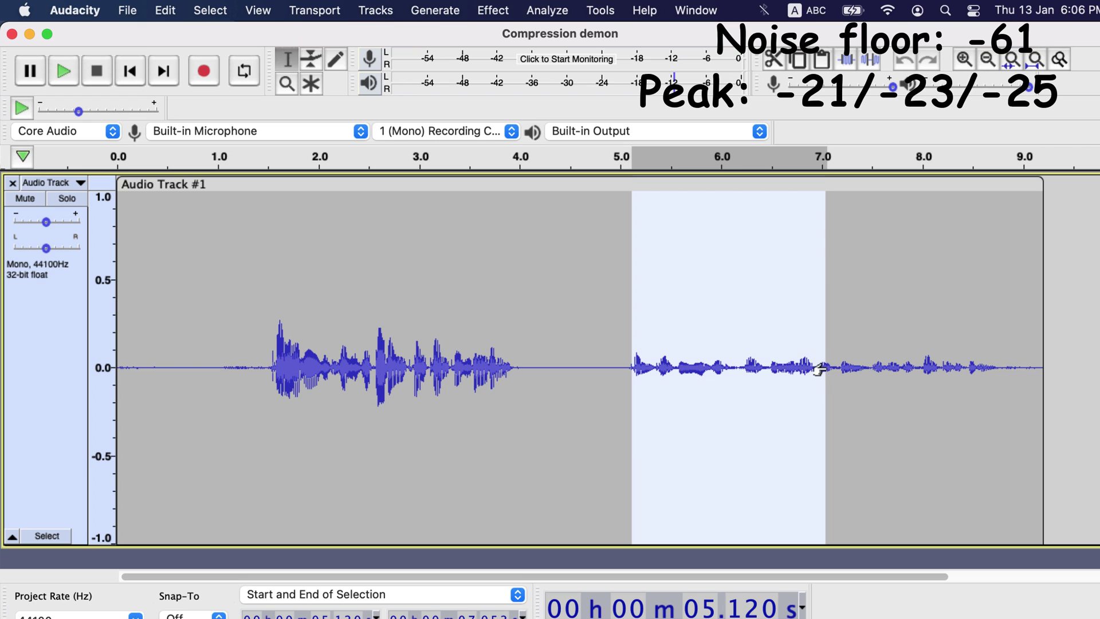
pyautogui.click(539, 10)
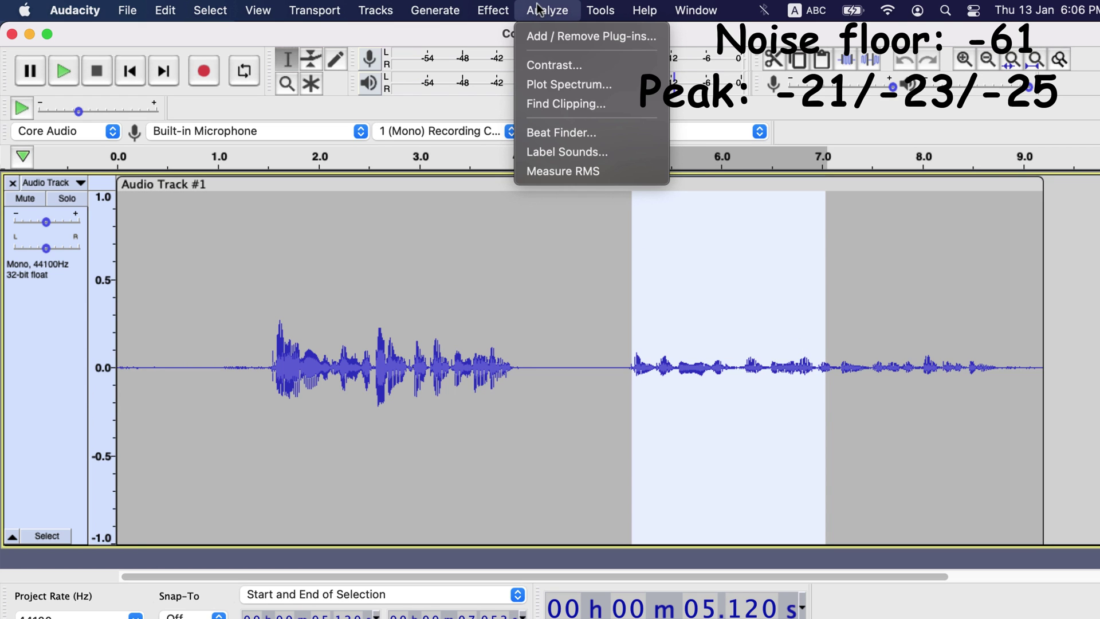
pyautogui.click(559, 170)
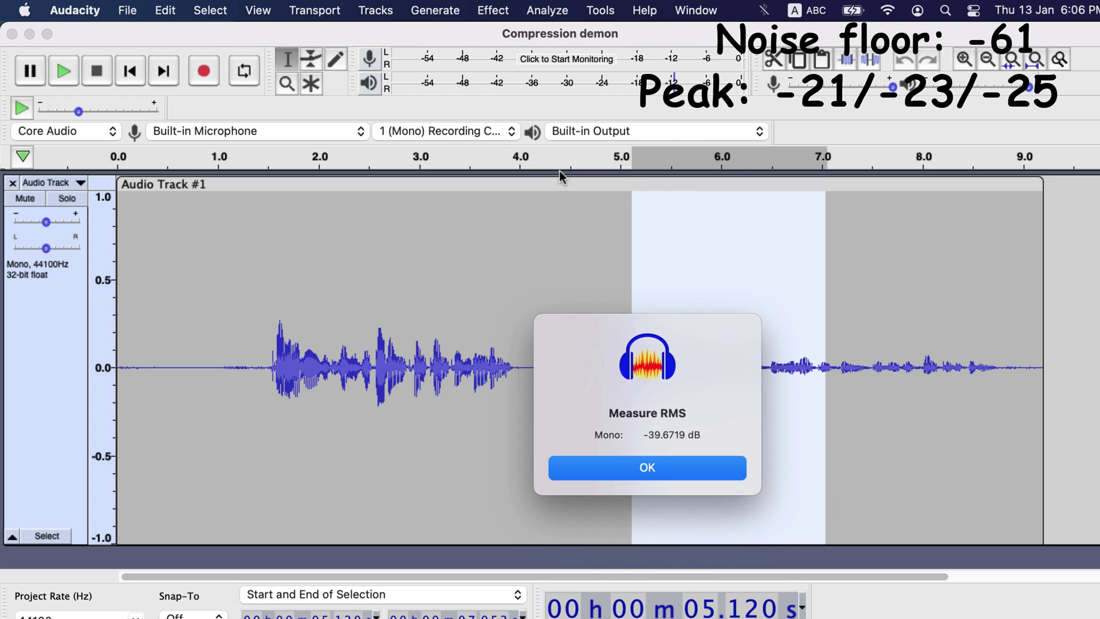
pyautogui.click(651, 467)
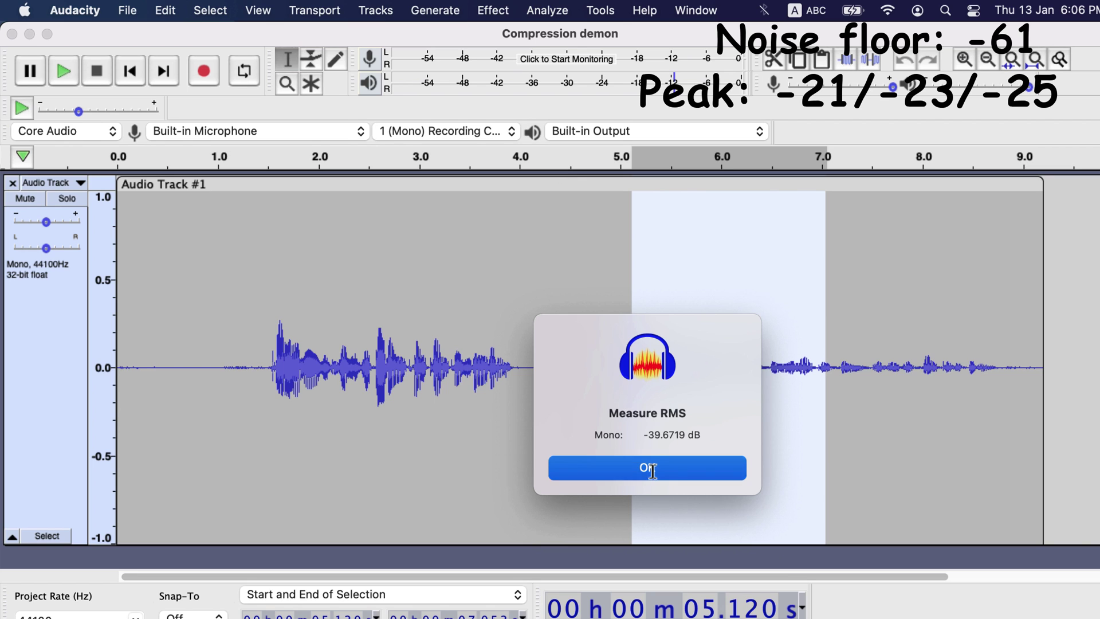
# - Duplicate the speech track with Cmd+D, fit both tracks, and select the whole top copy
pyautogui.press('super+a')
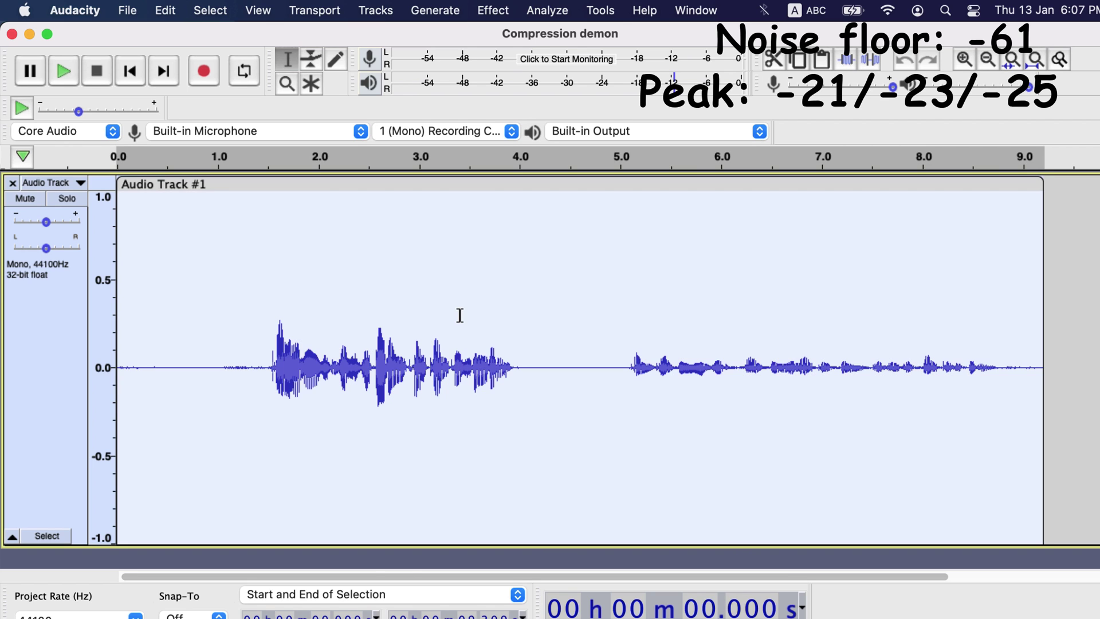
pyautogui.press('super+d')
pyautogui.press('super+shift+f')
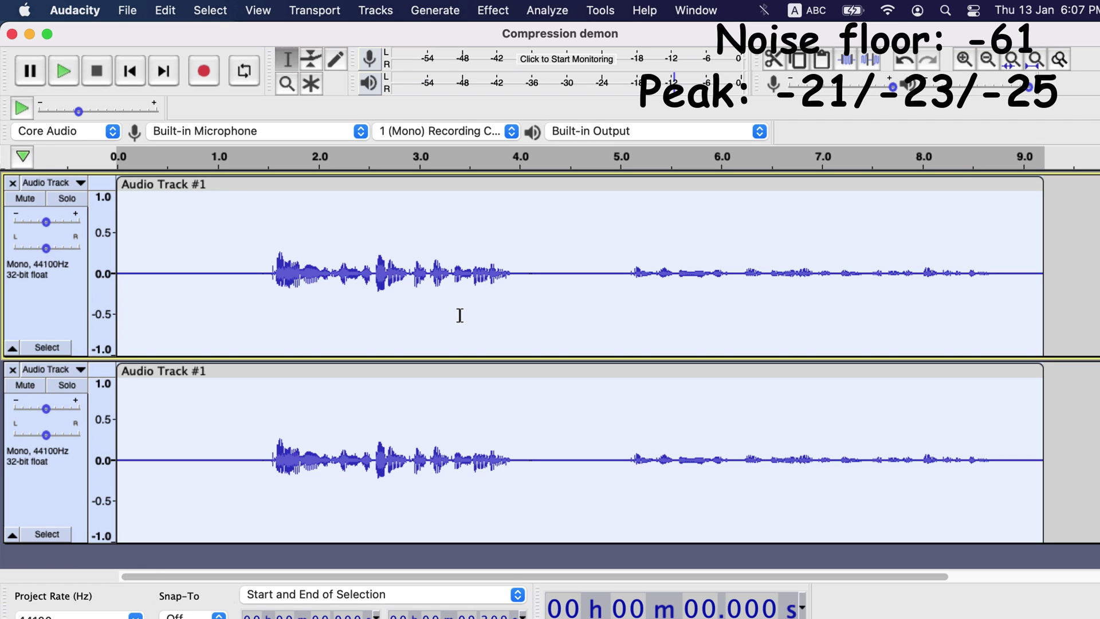
pyautogui.click(461, 315)
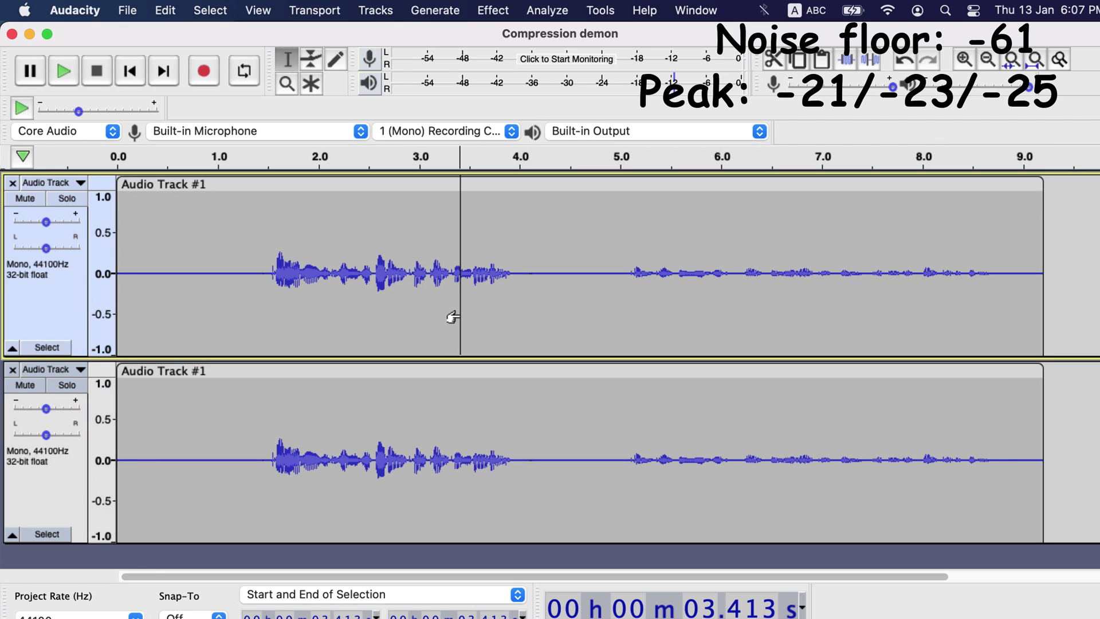
pyautogui.doubleClick(460, 314)
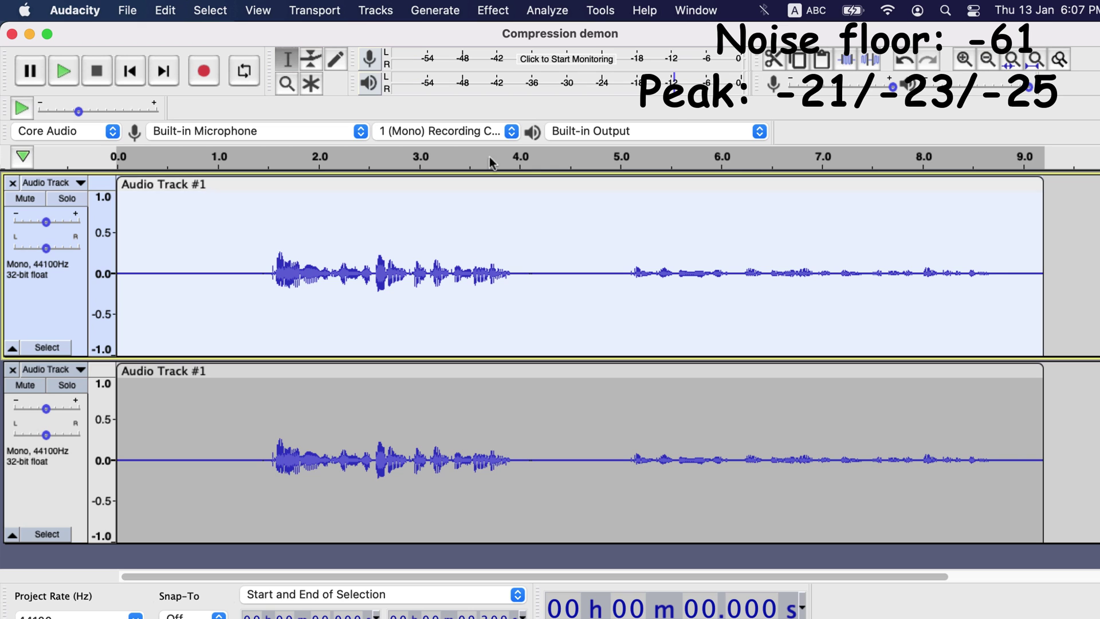
pyautogui.click(494, 11)
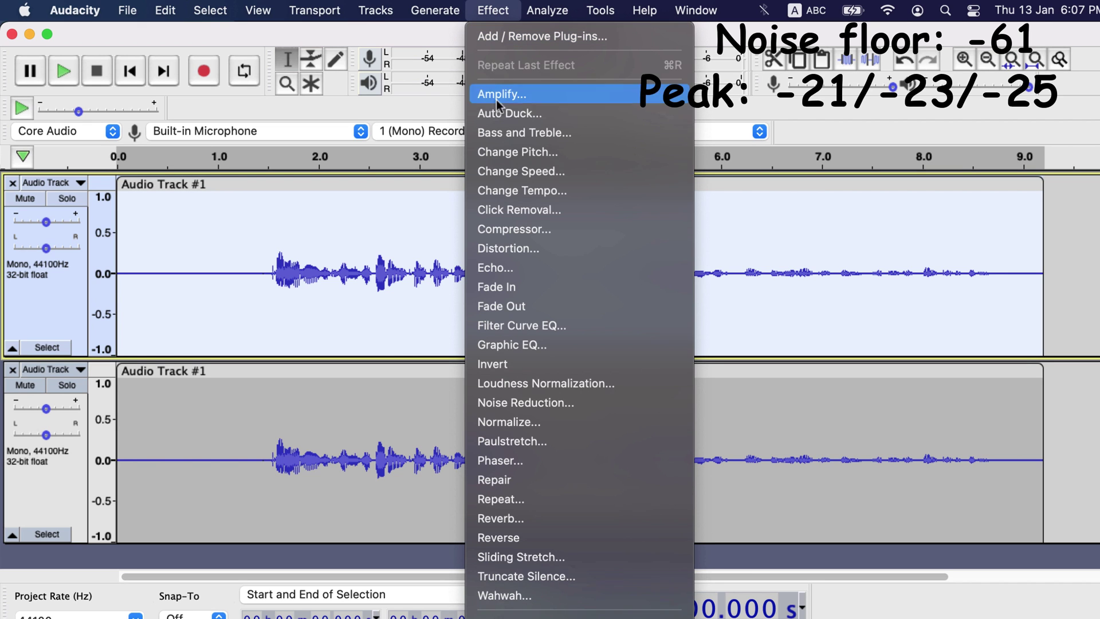
# - Open the Compressor for the top copy with threshold -25 dB and noise floor -50 dB
pyautogui.click(505, 231)
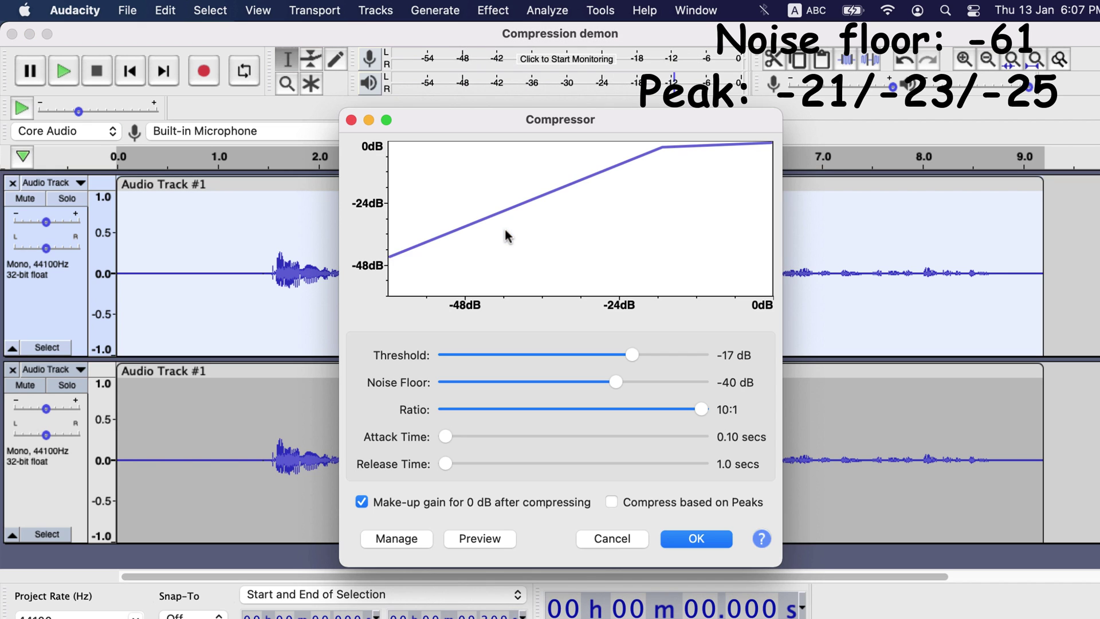
pyautogui.moveTo(631, 355); pyautogui.dragTo(596, 359)
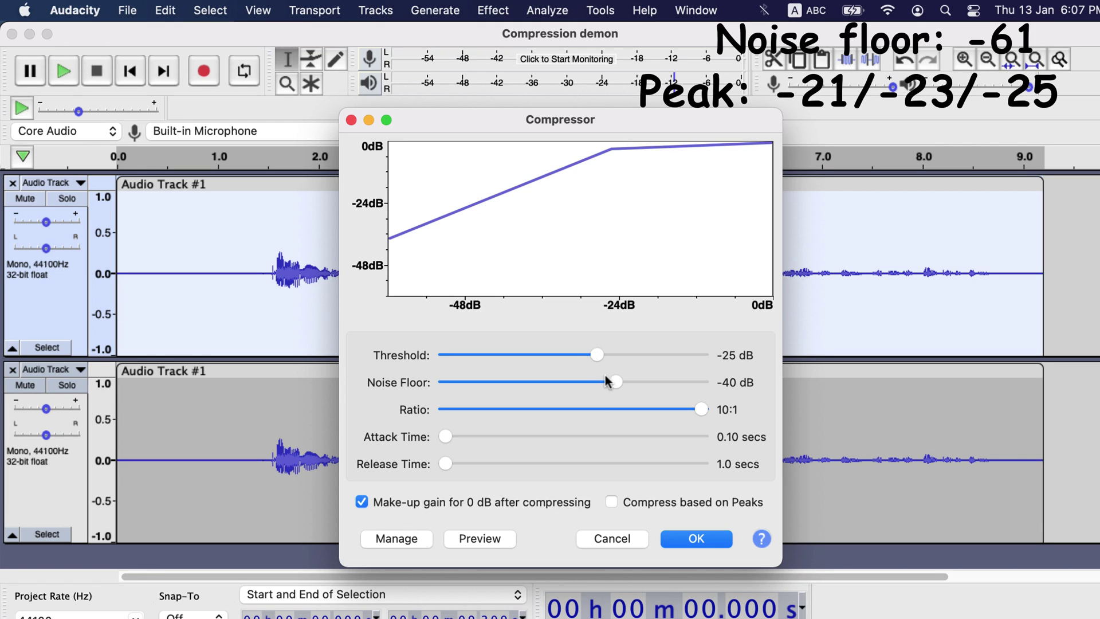
pyautogui.moveTo(606, 382); pyautogui.dragTo(567, 381)
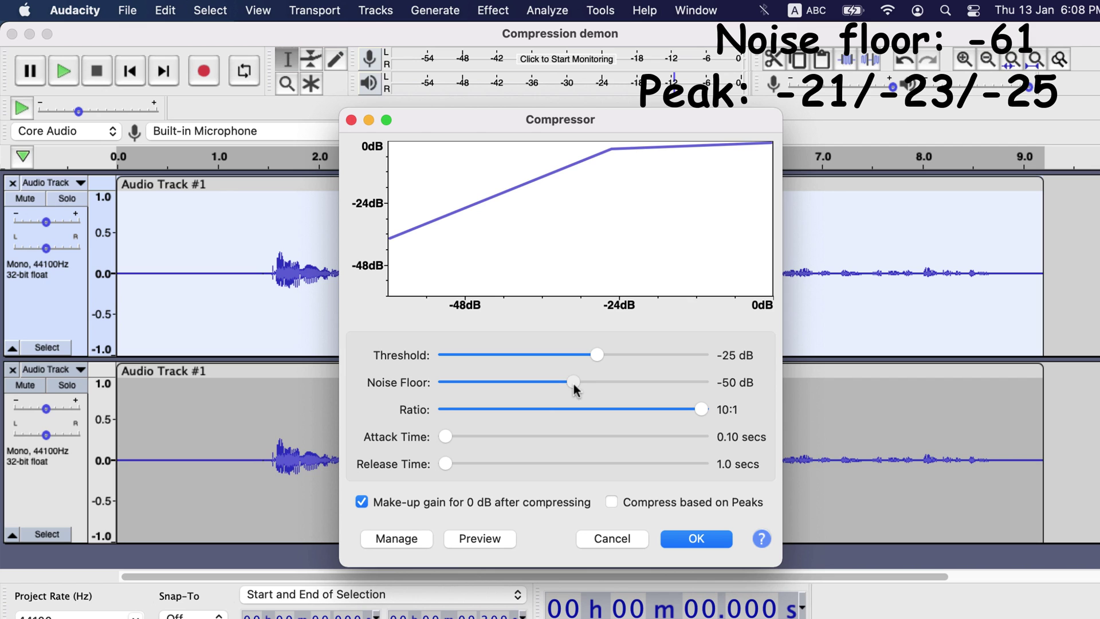
pyautogui.moveTo(573, 382); pyautogui.dragTo(555, 384)
# - Bring the compression ratio down from 10:1 and settle it at 4:1
pyautogui.click(518, 409)
pyautogui.click(494, 408)
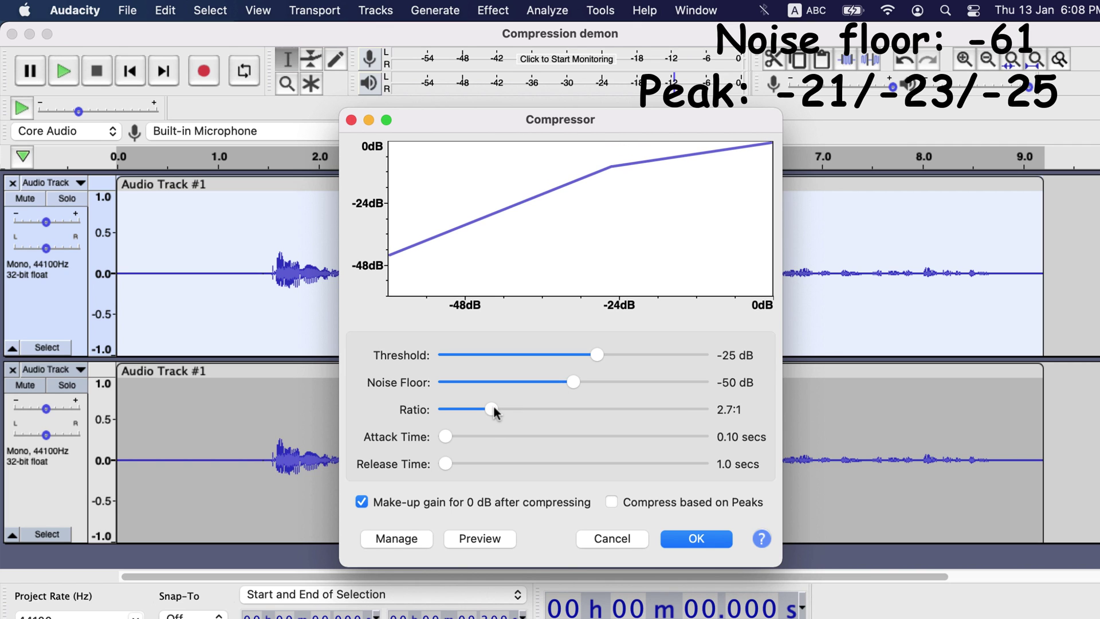
pyautogui.moveTo(494, 409); pyautogui.dragTo(534, 410)
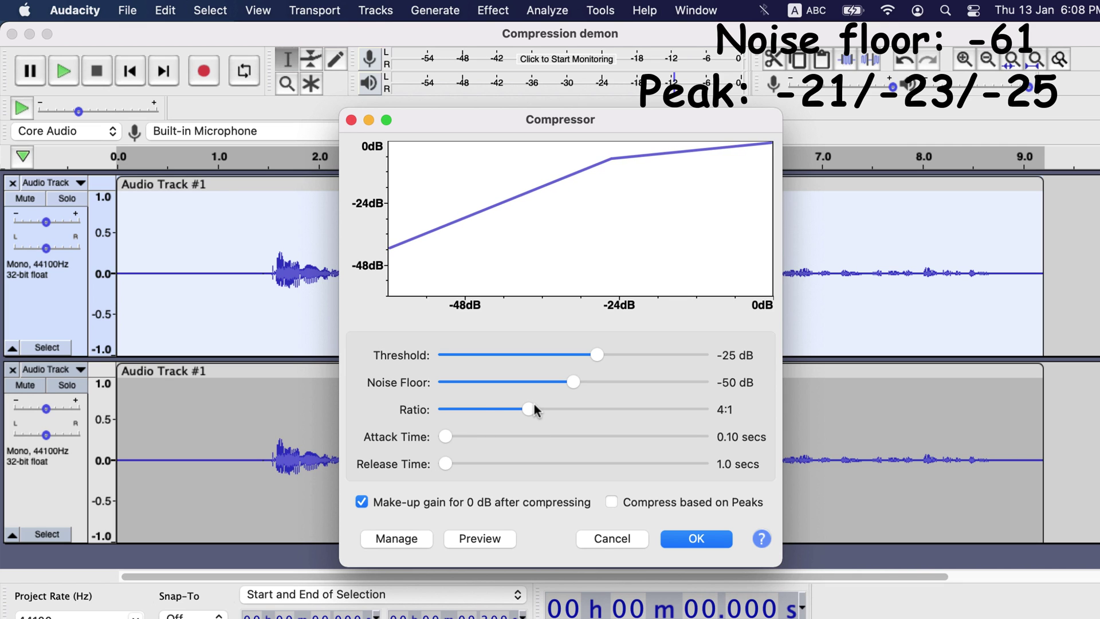
pyautogui.moveTo(529, 410); pyautogui.dragTo(563, 413)
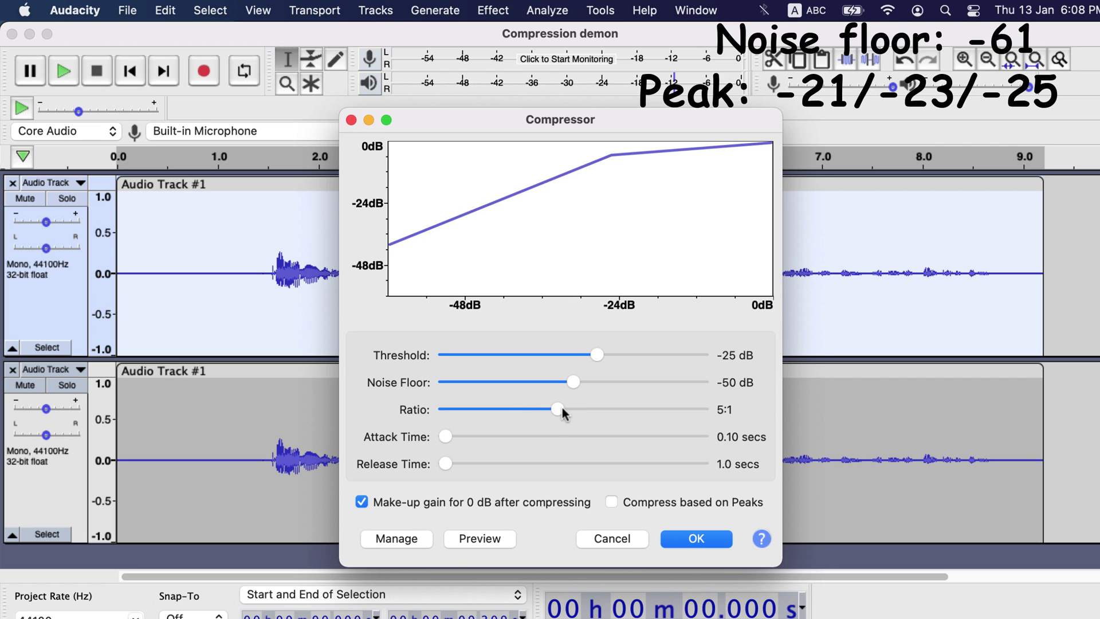
pyautogui.moveTo(564, 413); pyautogui.dragTo(534, 409)
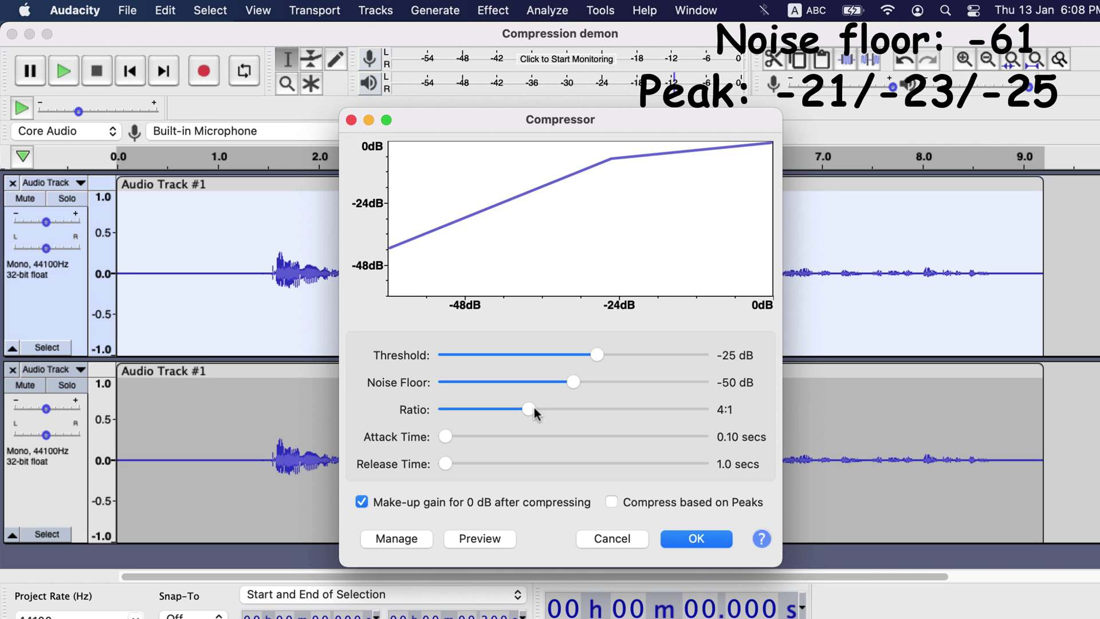
# - Try longer attack and release times, turn off make-up gain, and apply the compression
pyautogui.moveTo(446, 438)
pyautogui.mouseDown()
pyautogui.moveTo(478, 440)
pyautogui.moveTo(432, 436)
pyautogui.mouseUp()
pyautogui.moveTo(445, 463); pyautogui.dragTo(412, 465)
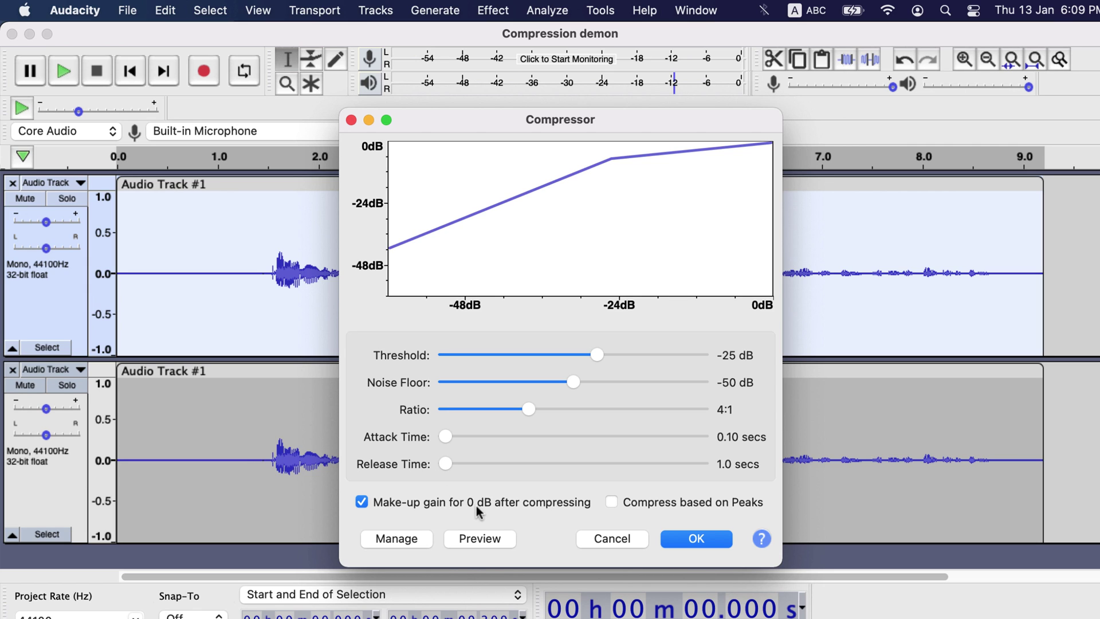
pyautogui.click(362, 502)
pyautogui.click(703, 541)
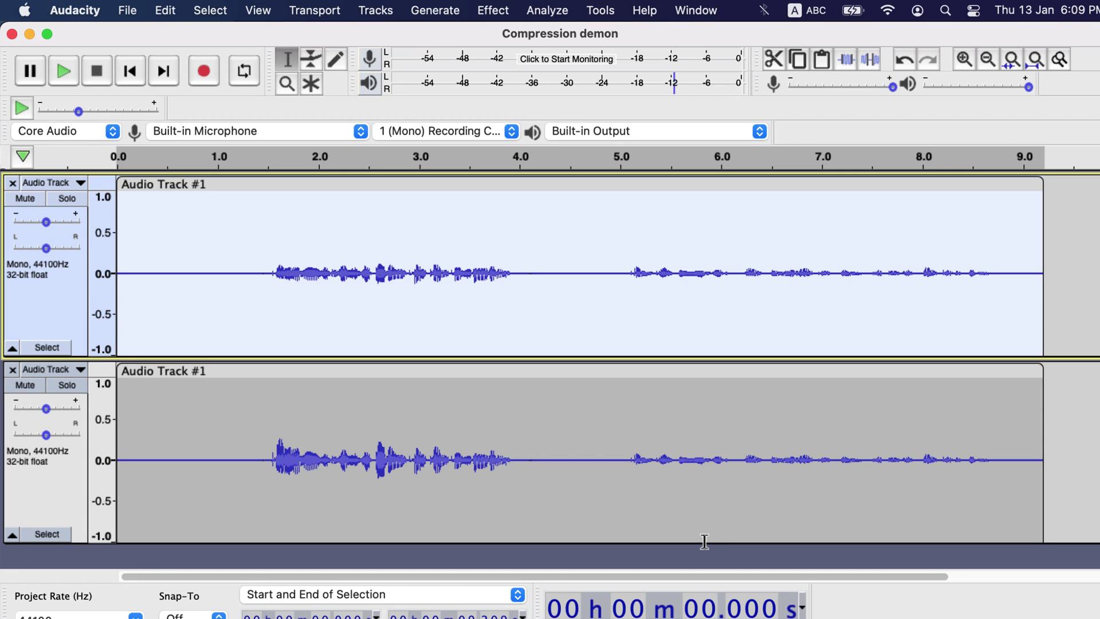
# - Normalize the compressed top track to a -3.0 dB peak
pyautogui.click(493, 11)
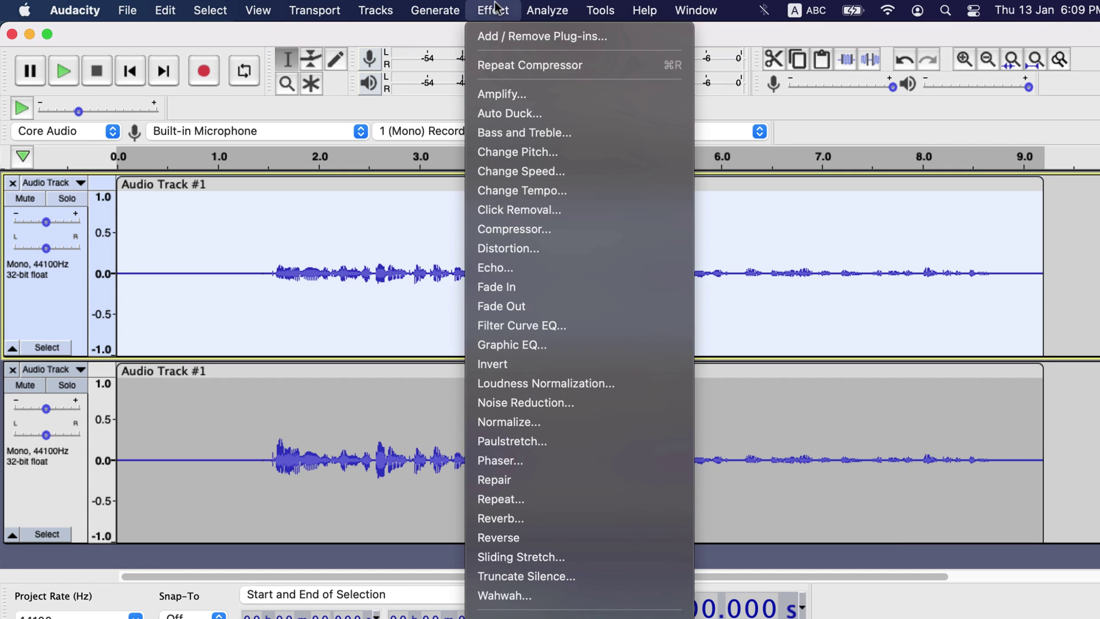
pyautogui.click(516, 422)
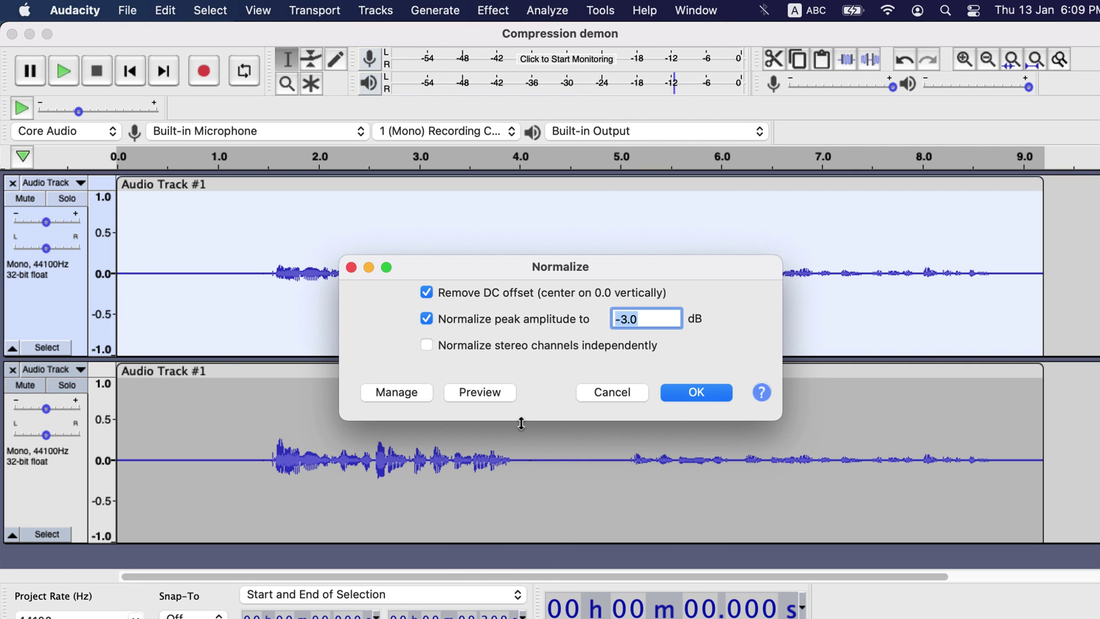
pyautogui.click(694, 392)
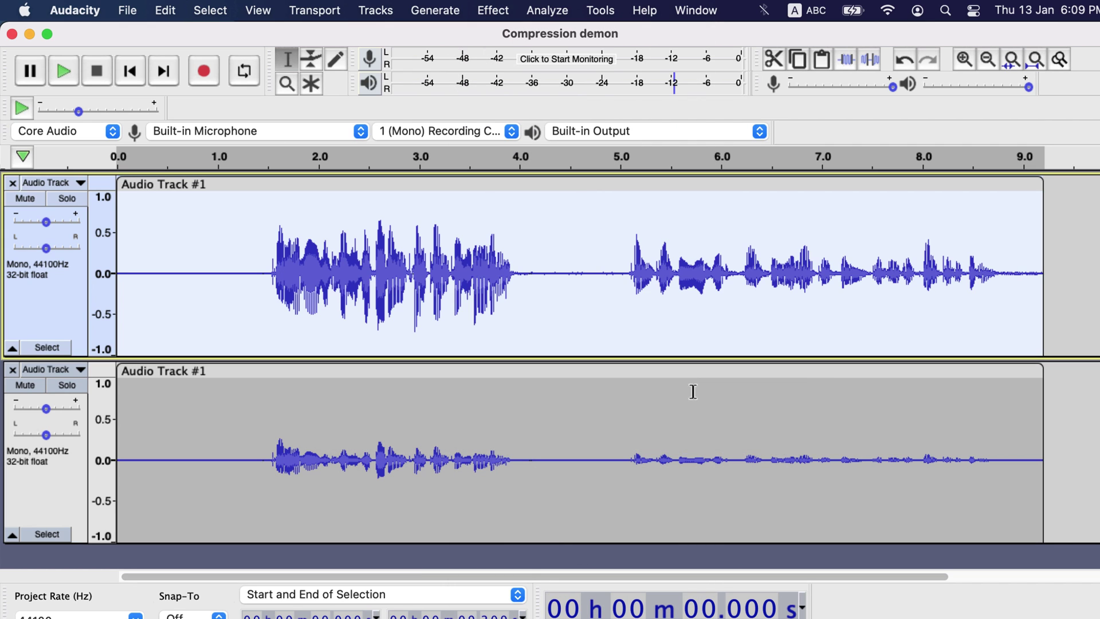
# - Select the uncompressed bottom track and normalize it to -3.0 dB as well
pyautogui.click(491, 444)
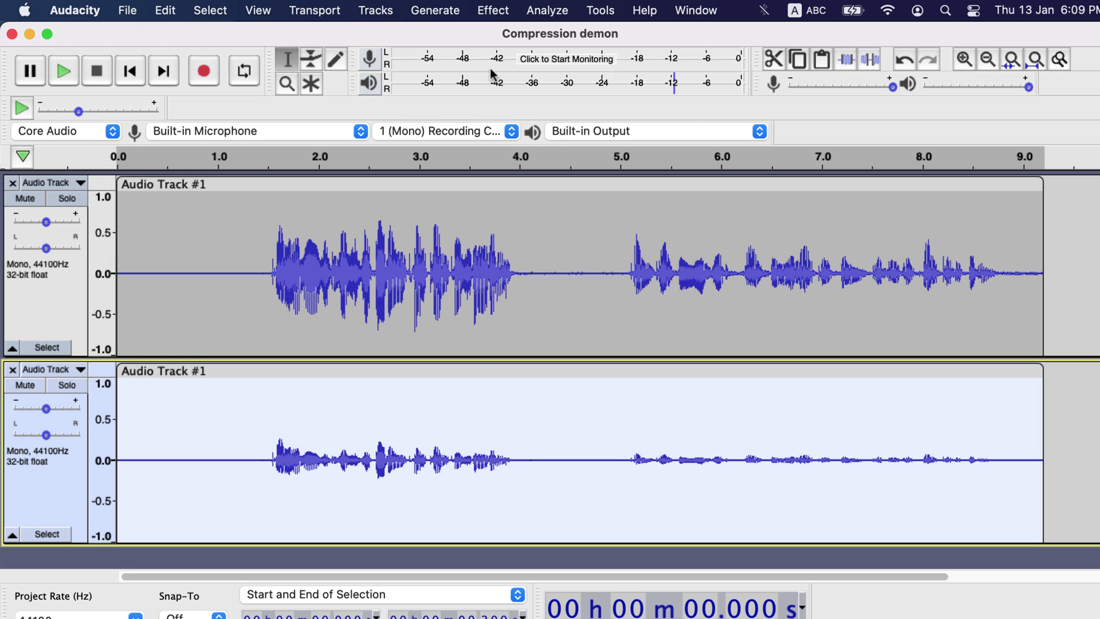
pyautogui.click(490, 16)
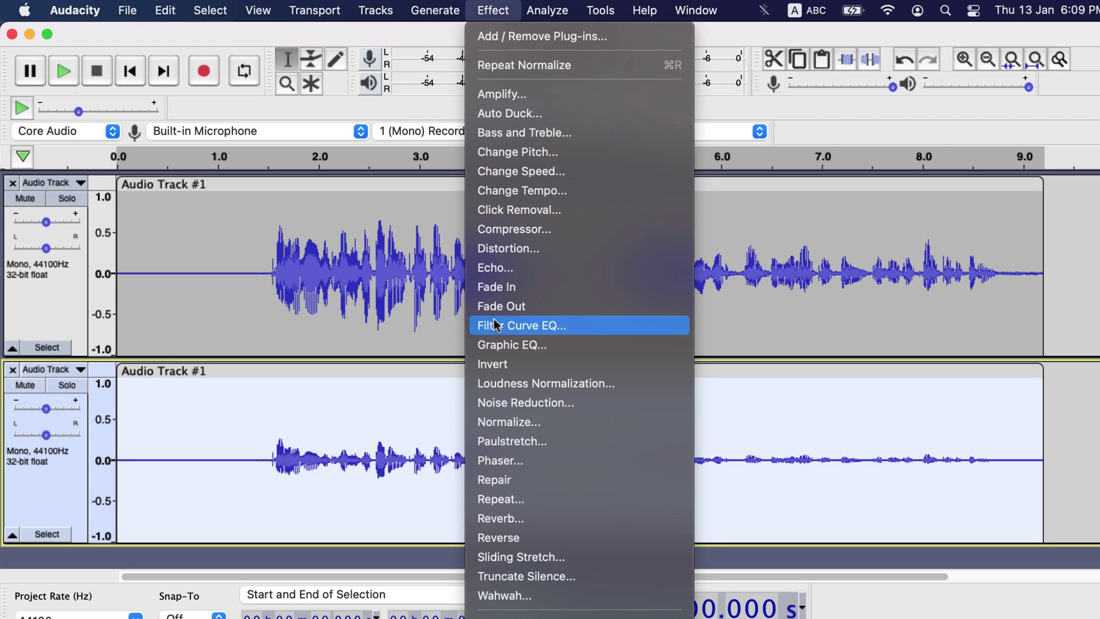
pyautogui.click(499, 418)
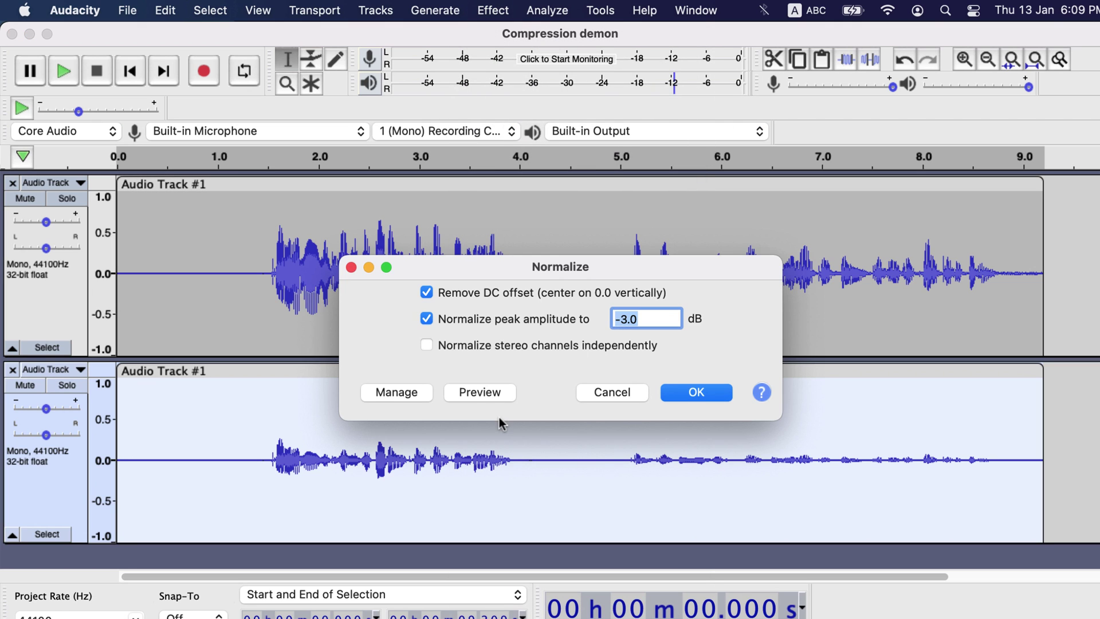
pyautogui.click(691, 394)
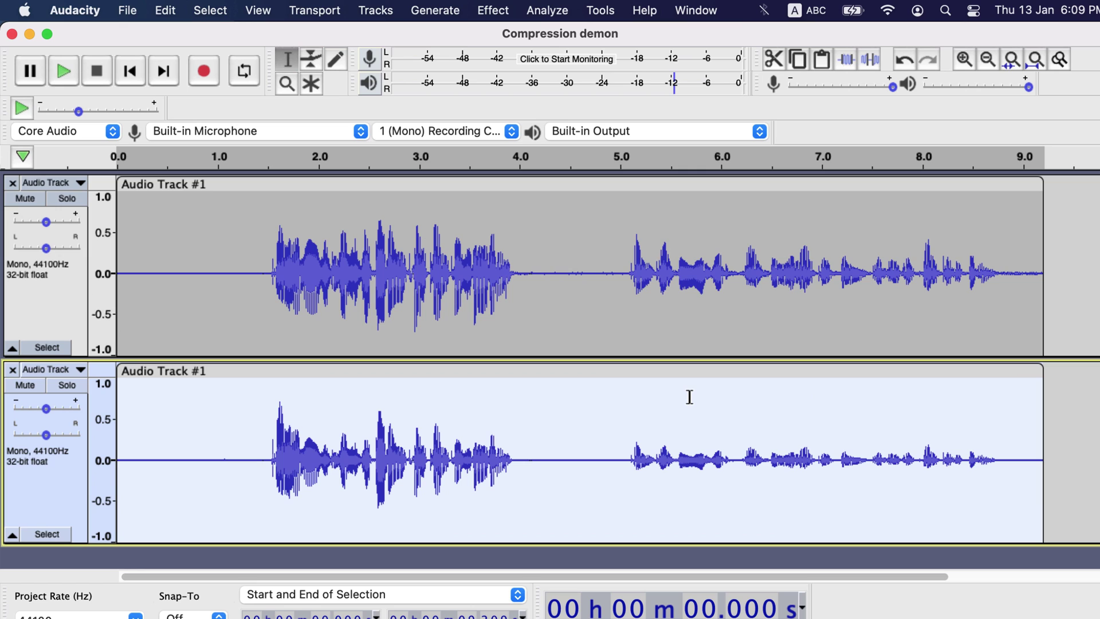
# - Select the second phrase, from about 5.1 s, on the bottom and top tracks
pyautogui.click(629, 442)
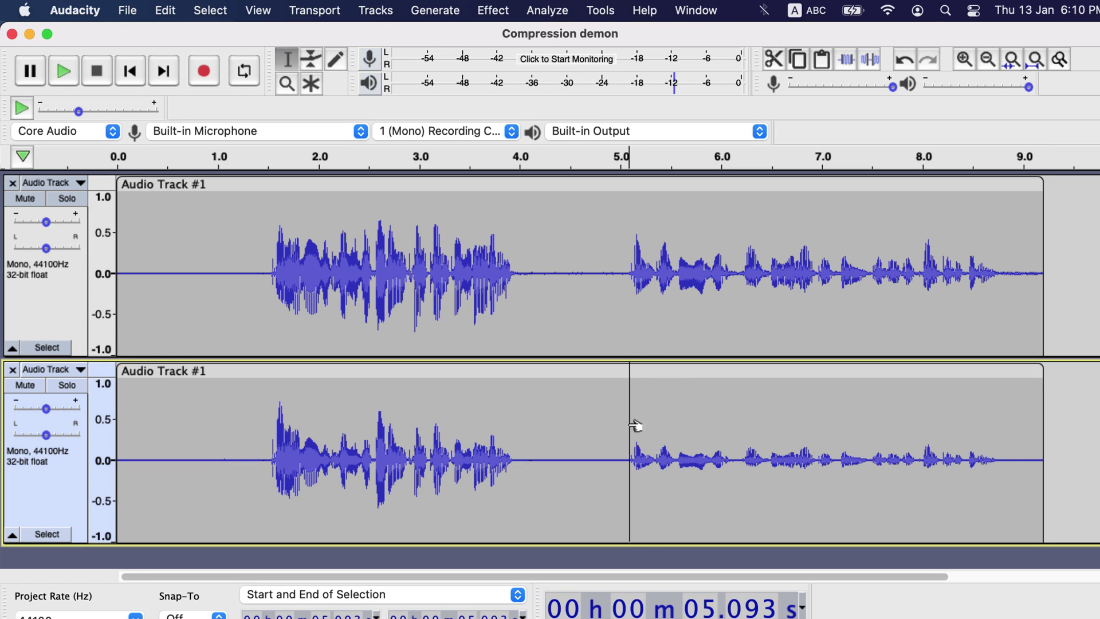
pyautogui.moveTo(636, 424)
pyautogui.mouseDown()
pyautogui.moveTo(835, 420)
pyautogui.moveTo(941, 401)
pyautogui.mouseUp()
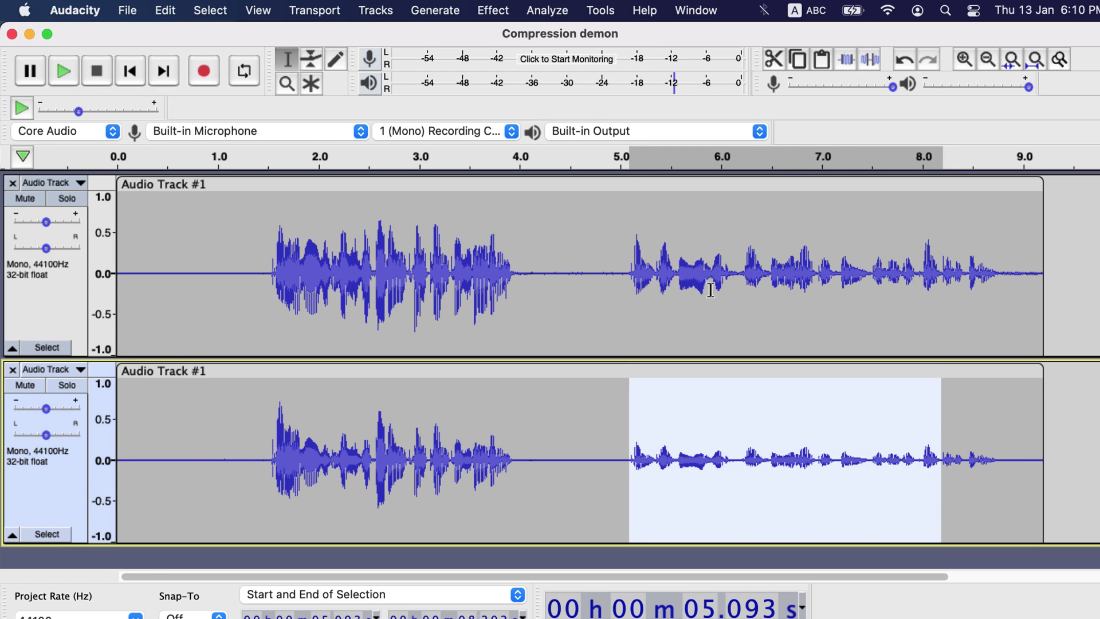
pyautogui.moveTo(633, 266); pyautogui.dragTo(949, 272)
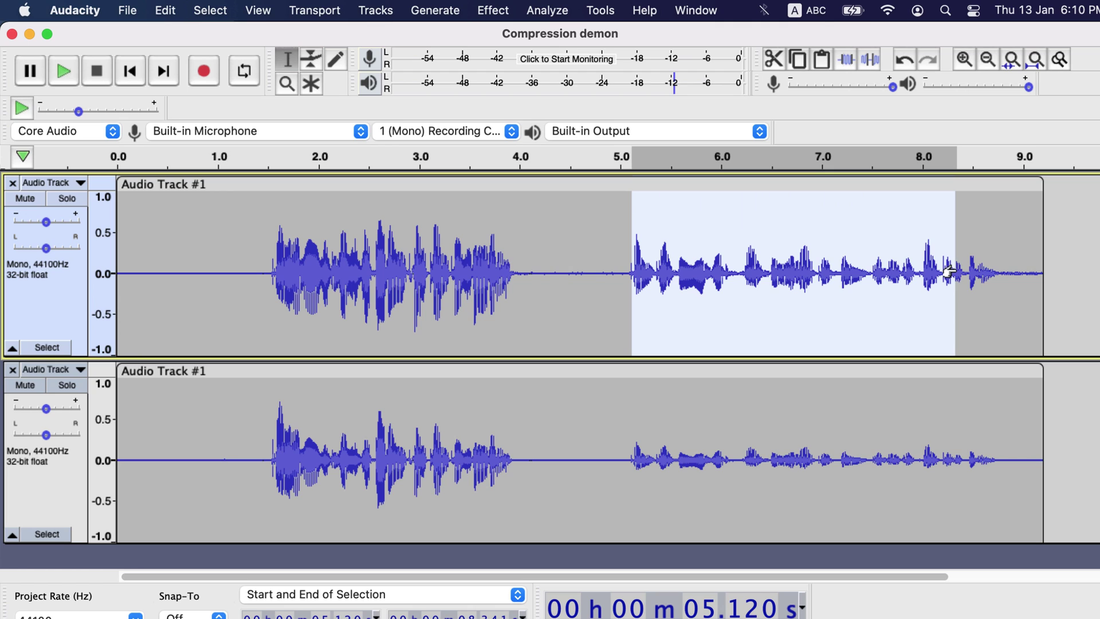
# - Solo the uncompressed bottom track and play it from near 0 s
pyautogui.click(72, 387)
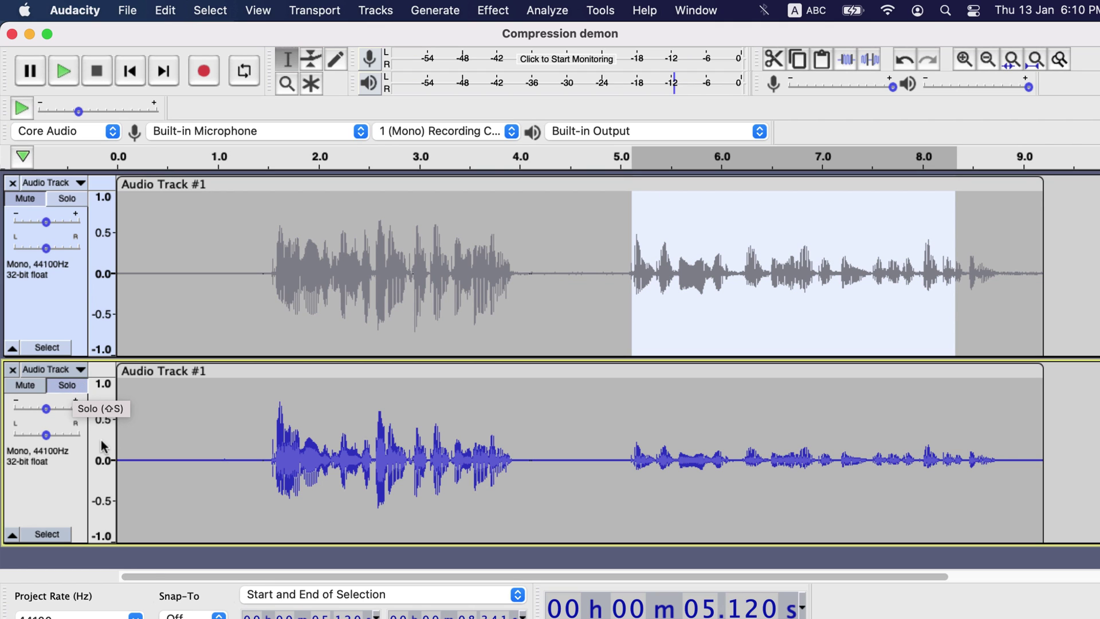
pyautogui.click(126, 441)
pyautogui.press('space')
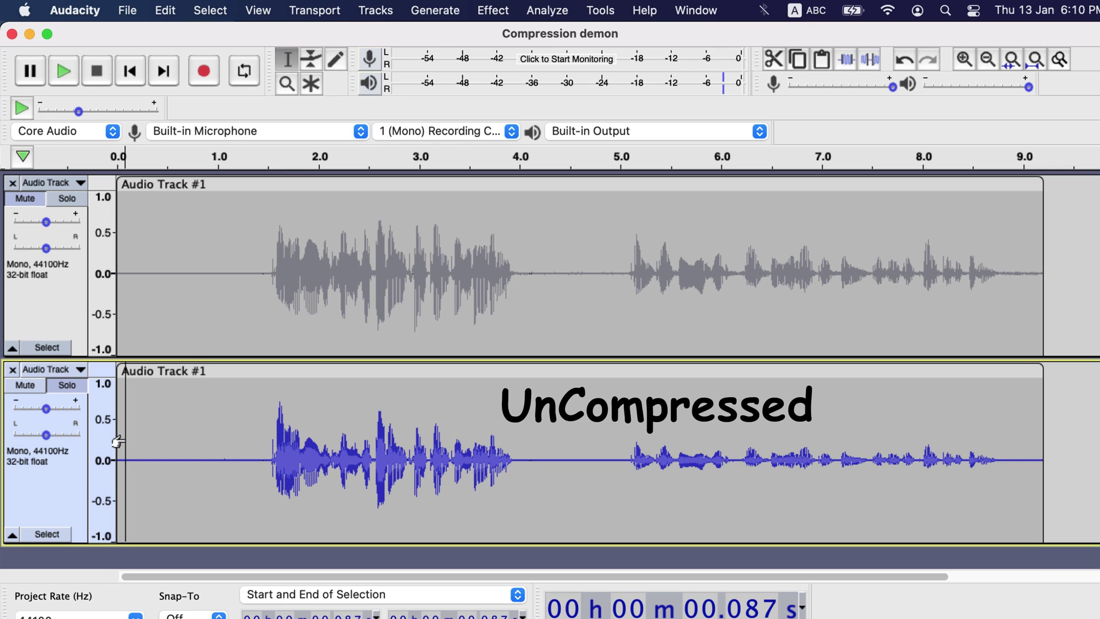
# - Solo the compressed top track and play it from near the beginning
pyautogui.click(66, 199)
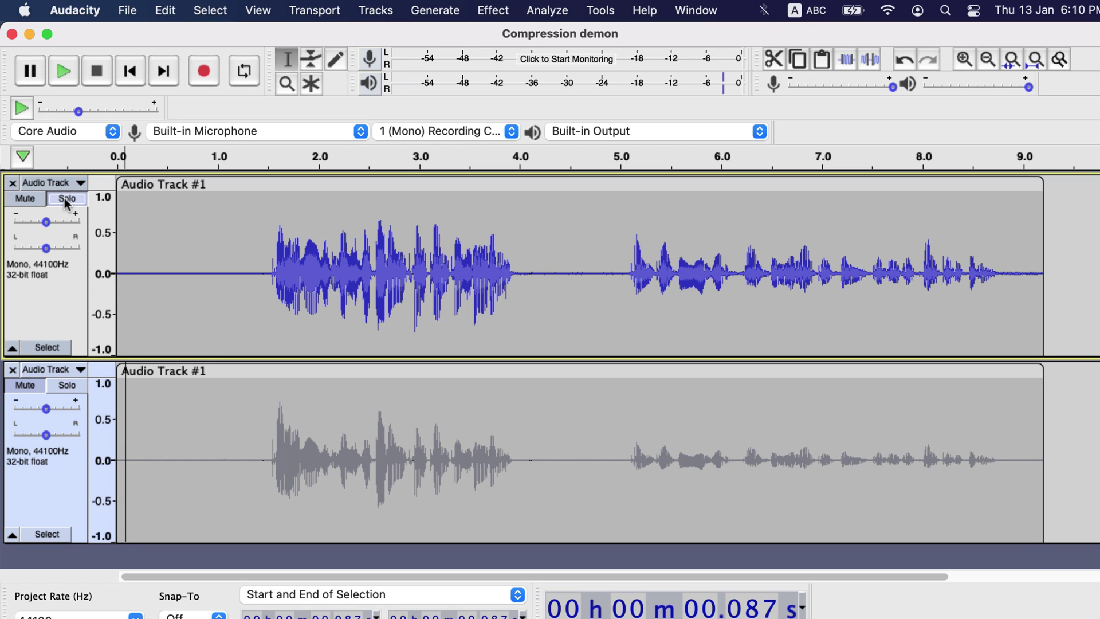
pyautogui.click(129, 264)
pyautogui.press('space')
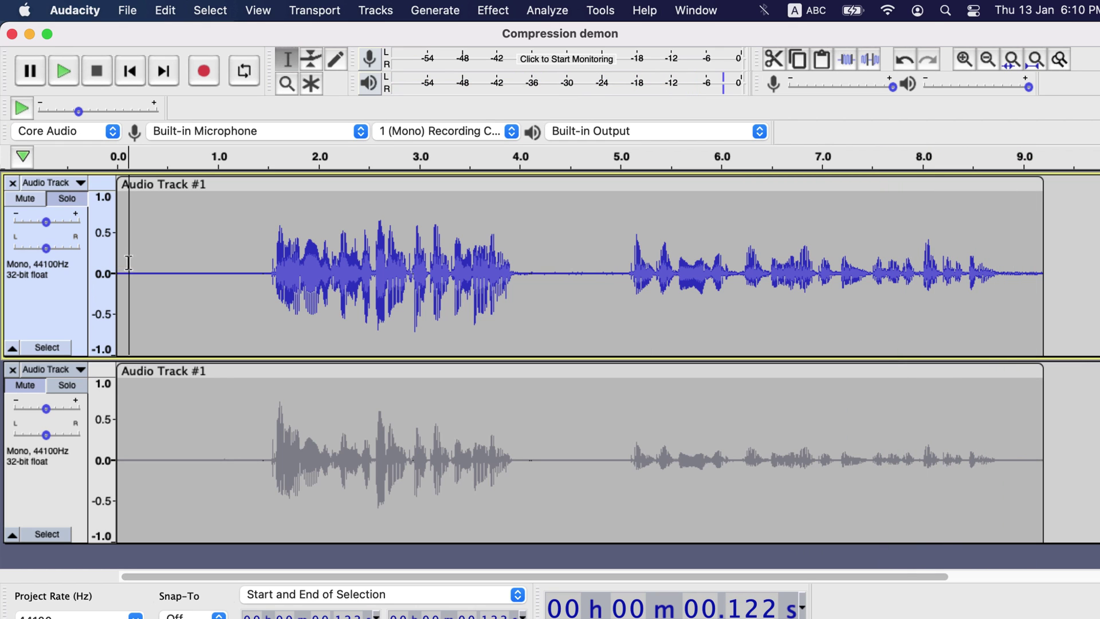
# - In View > History, return to 'Applied effect: Compressor', undoing both normalizations
pyautogui.moveTo(614, 269); pyautogui.dragTo(1007, 272)
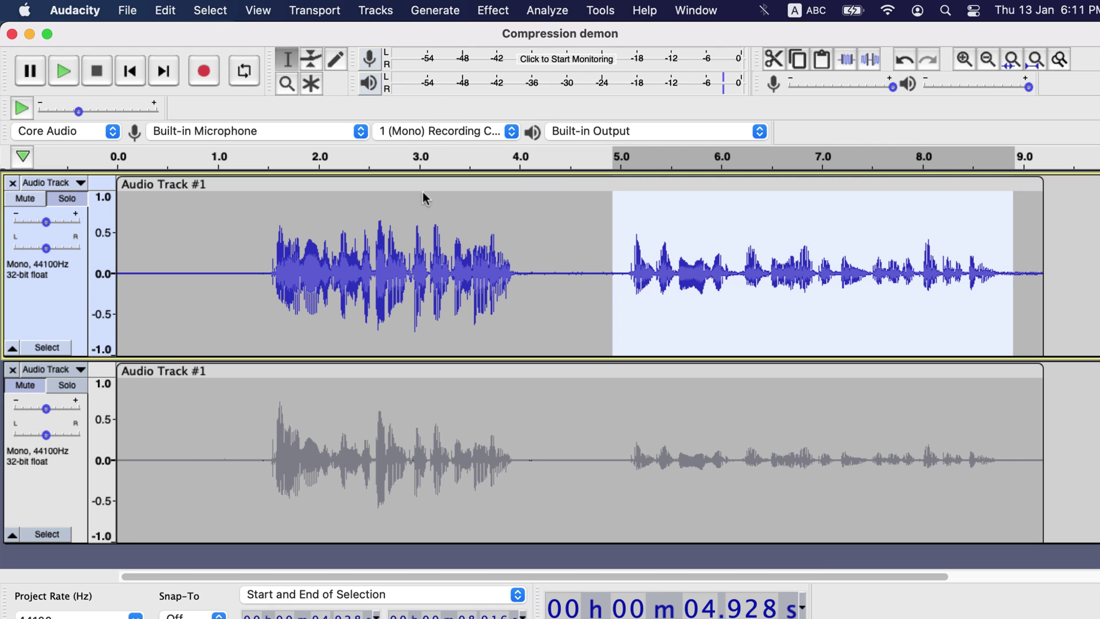
pyautogui.click(258, 10)
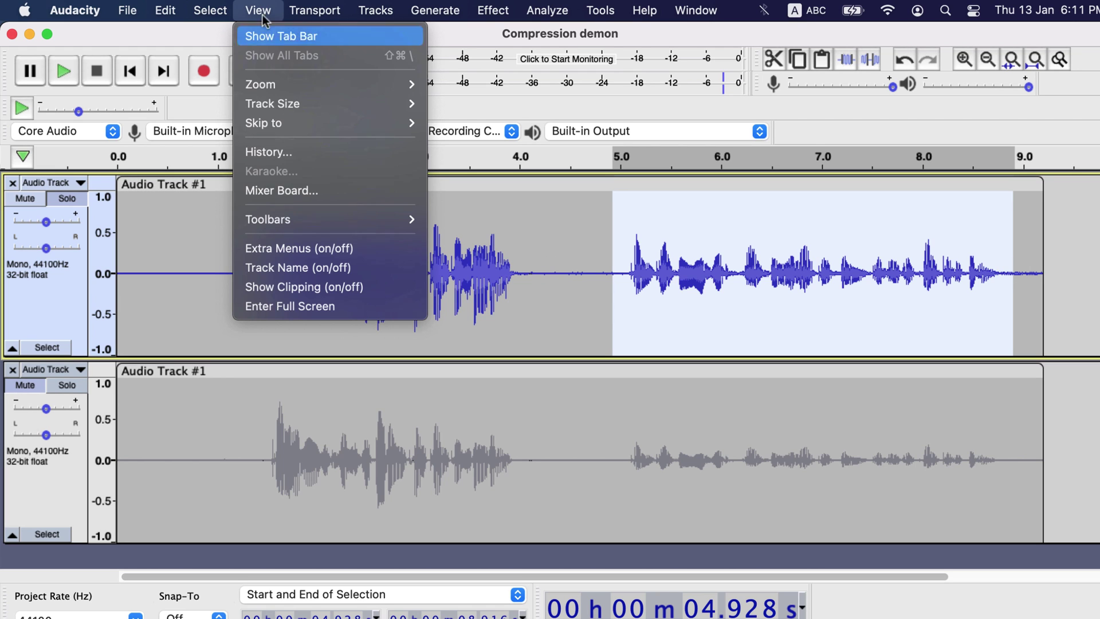
pyautogui.click(267, 152)
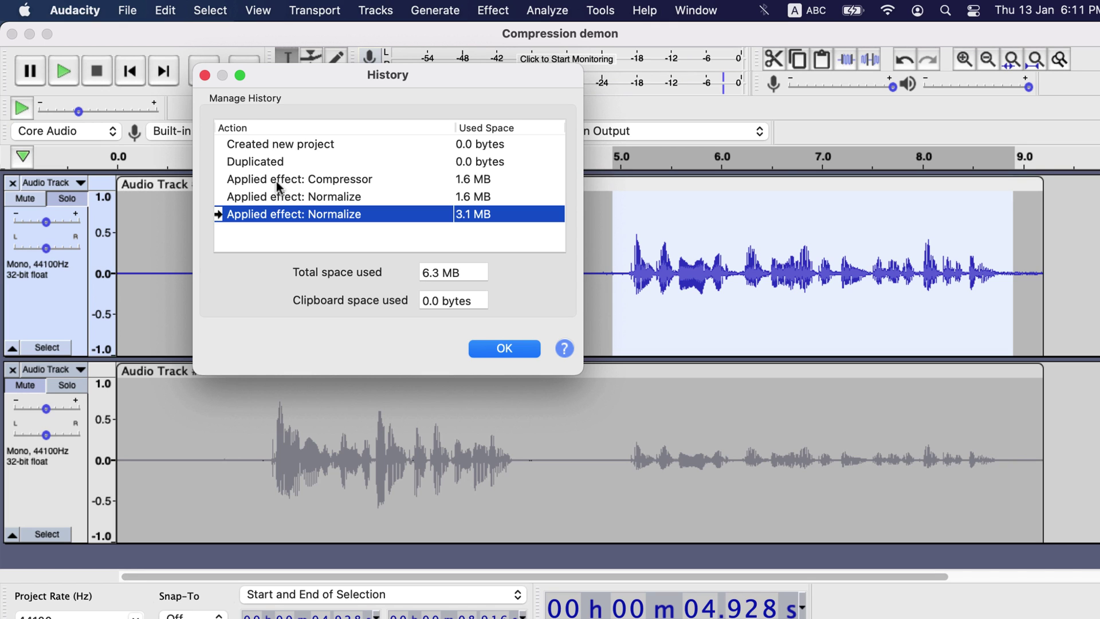
pyautogui.click(277, 180)
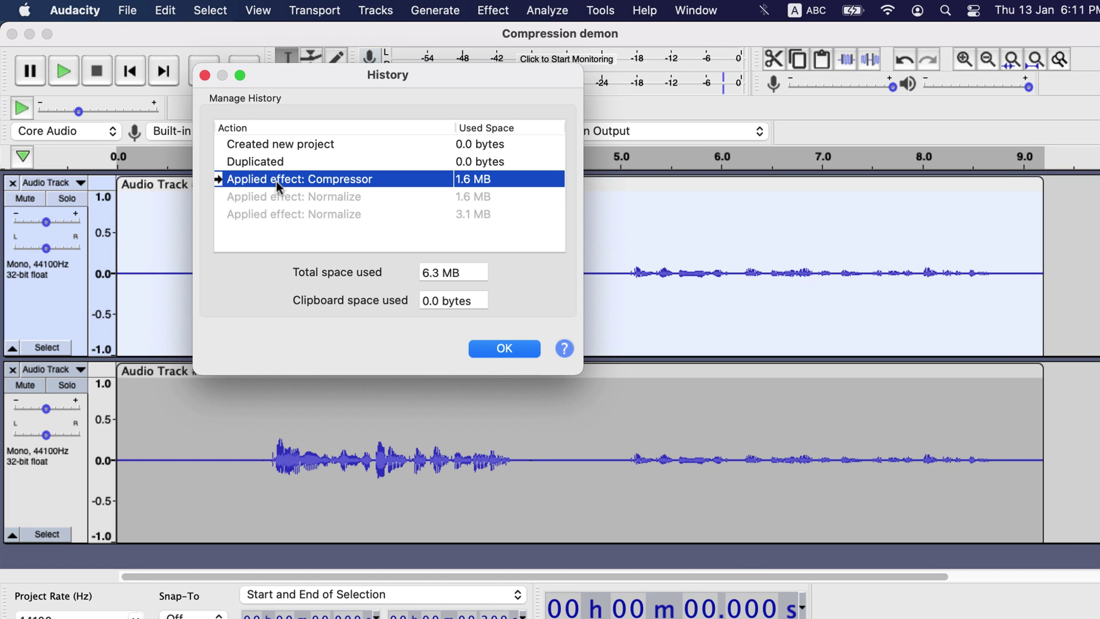
pyautogui.click(512, 348)
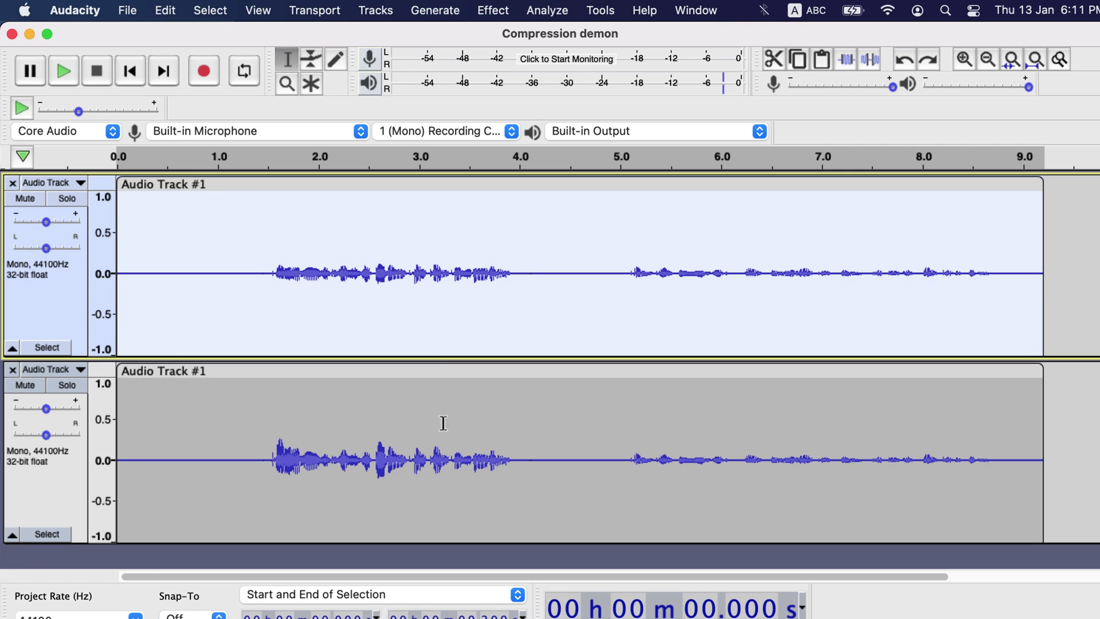
pyautogui.click(439, 450)
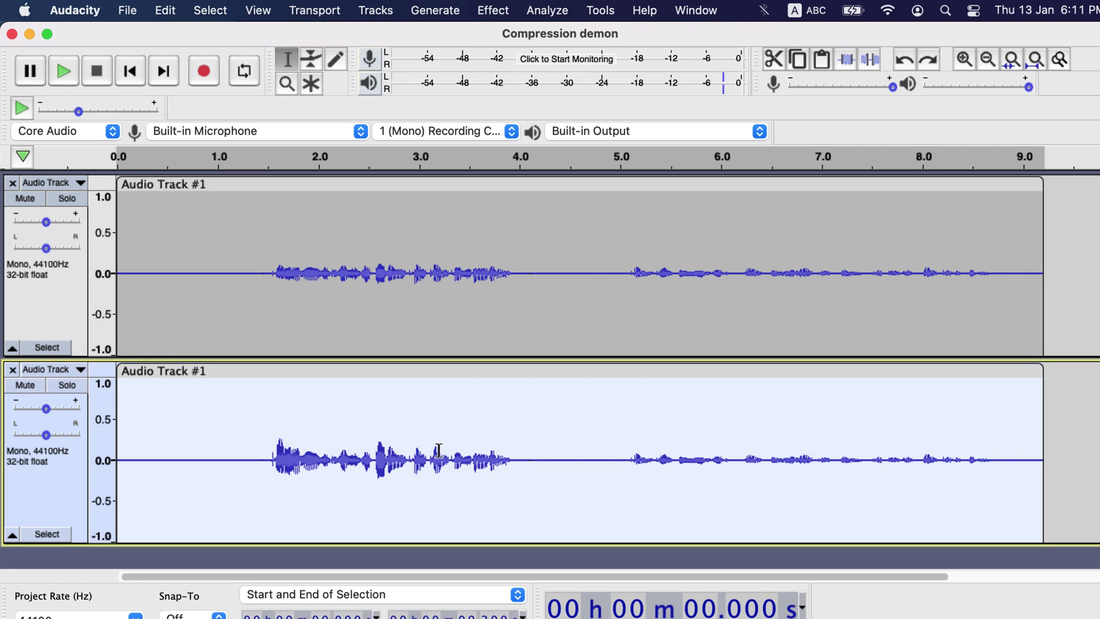
pyautogui.click(493, 10)
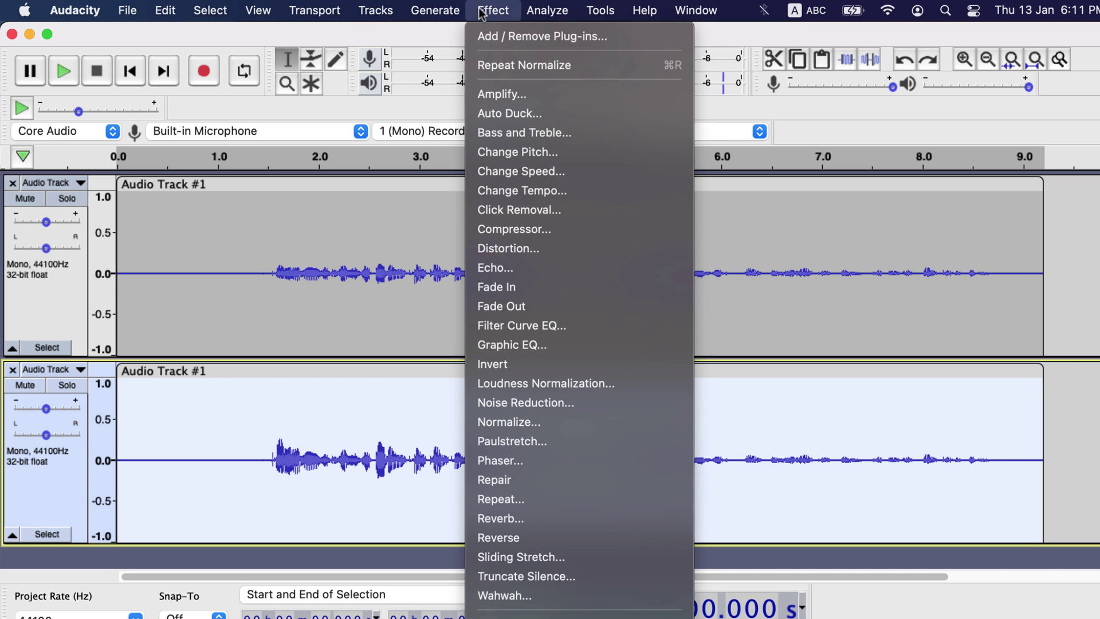
pyautogui.click(500, 230)
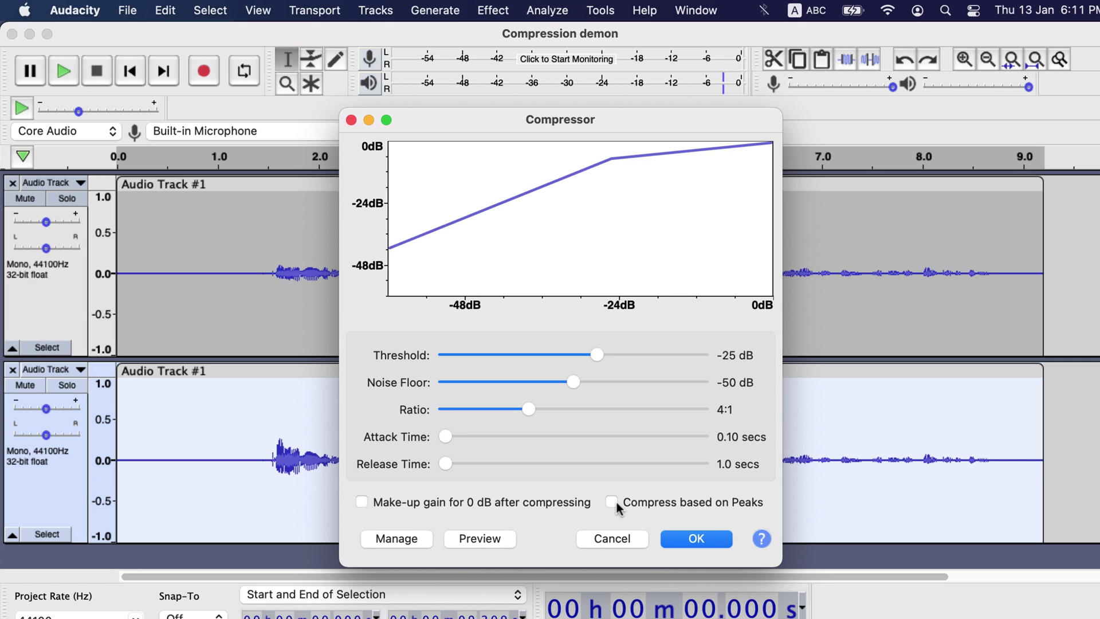
pyautogui.click(608, 542)
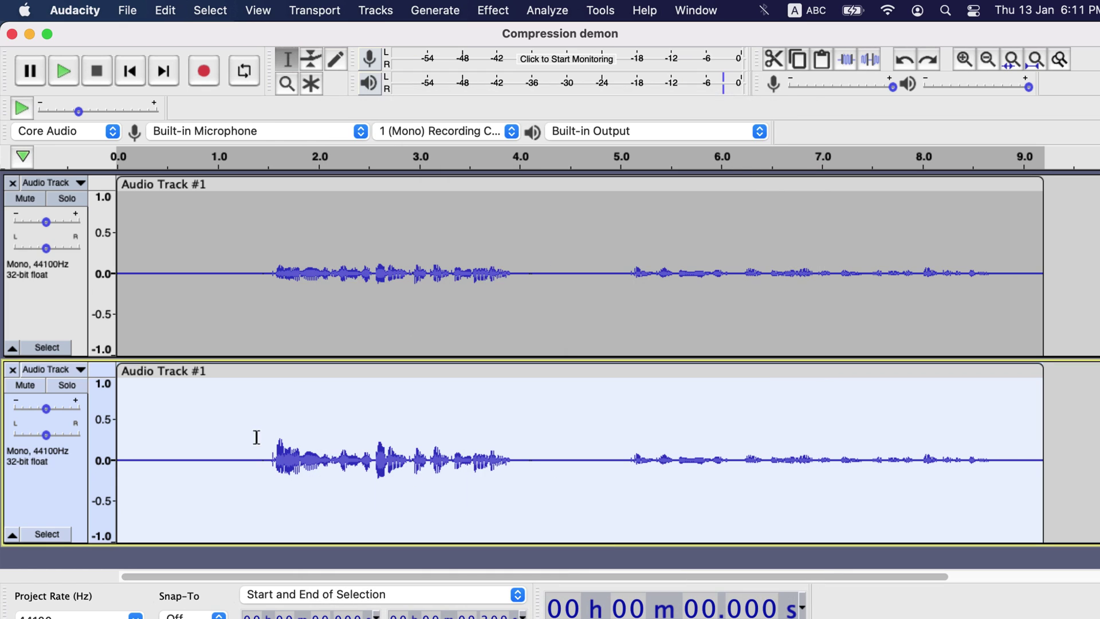
# - Show the lower track's amplitude in decibels and shrink the top track
pyautogui.rightClick(105, 420)
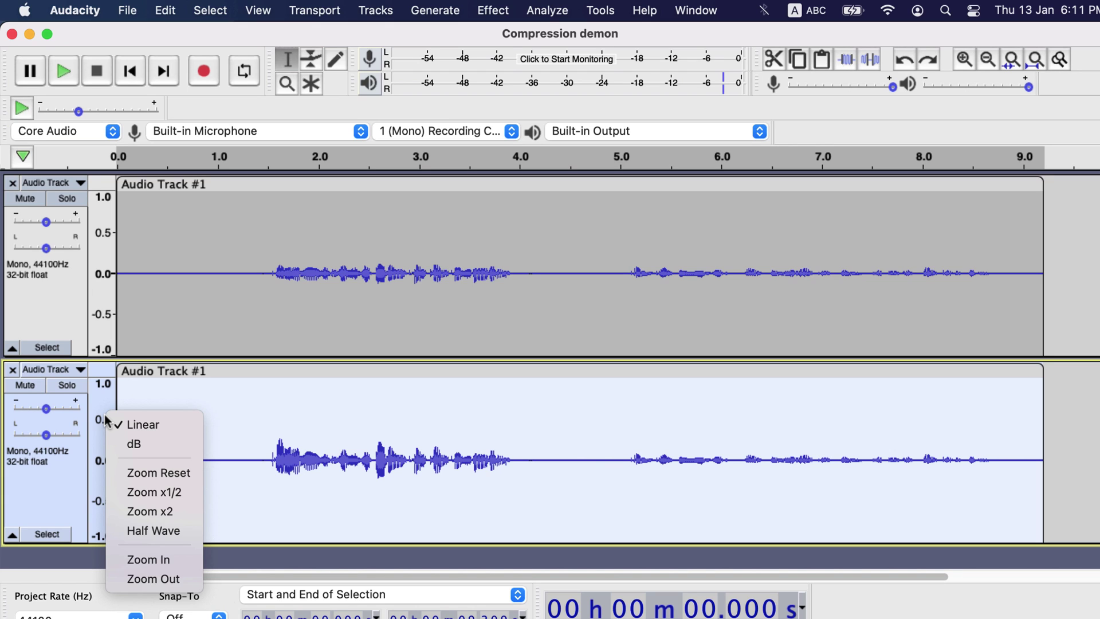
pyautogui.click(128, 448)
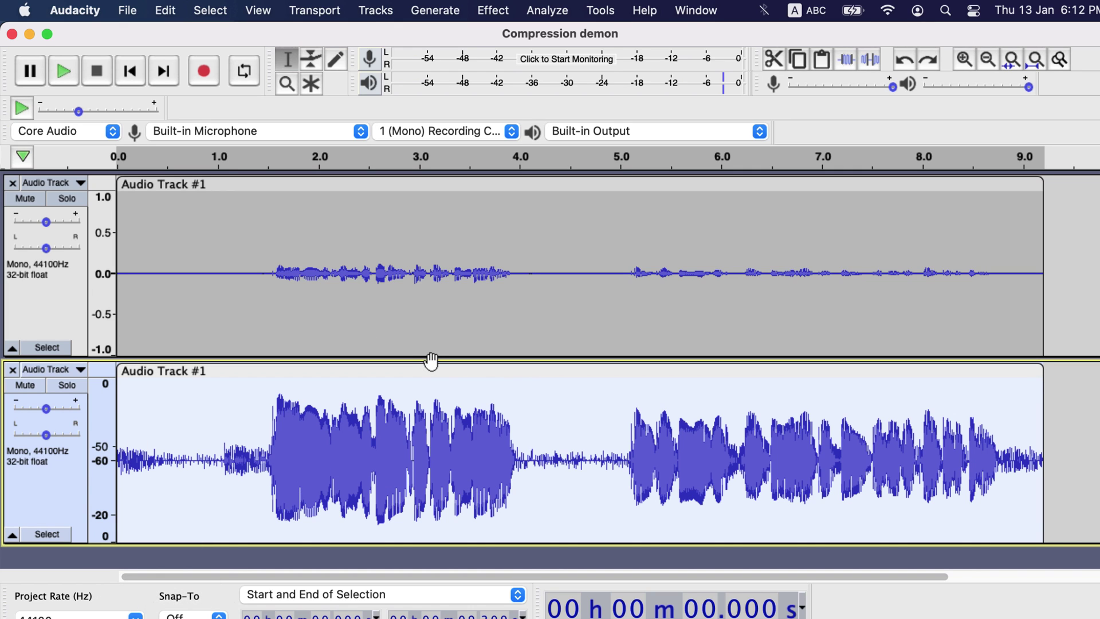
pyautogui.moveTo(430, 363); pyautogui.dragTo(418, 187)
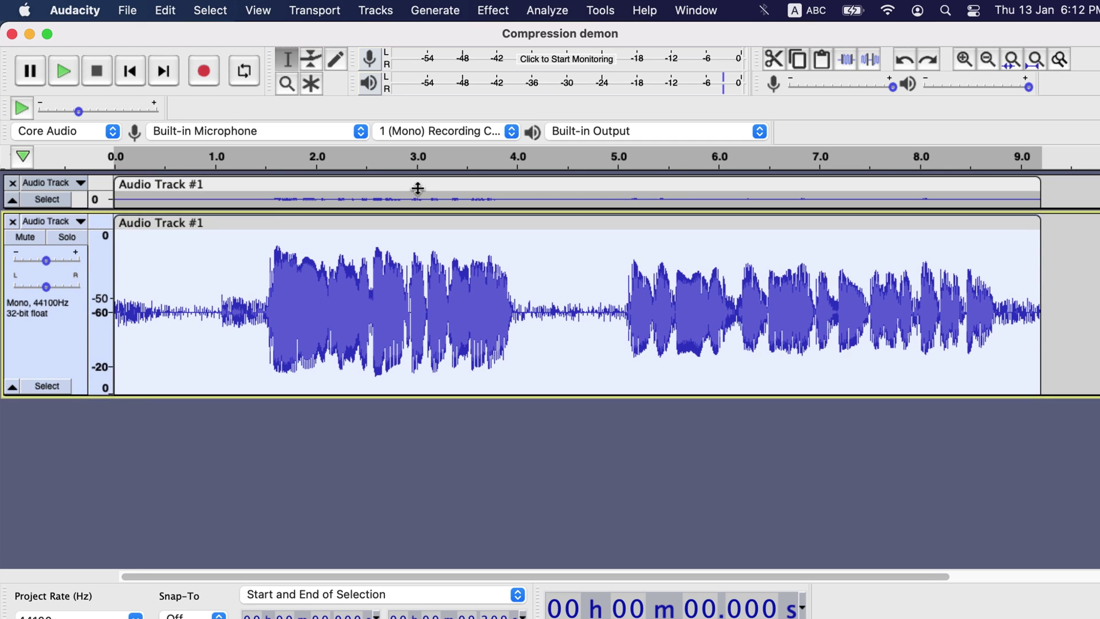
# - Make the lower track much taller, play it from about 5.1 s, then select all
pyautogui.click(502, 394)
pyautogui.moveTo(503, 403); pyautogui.dragTo(526, 569)
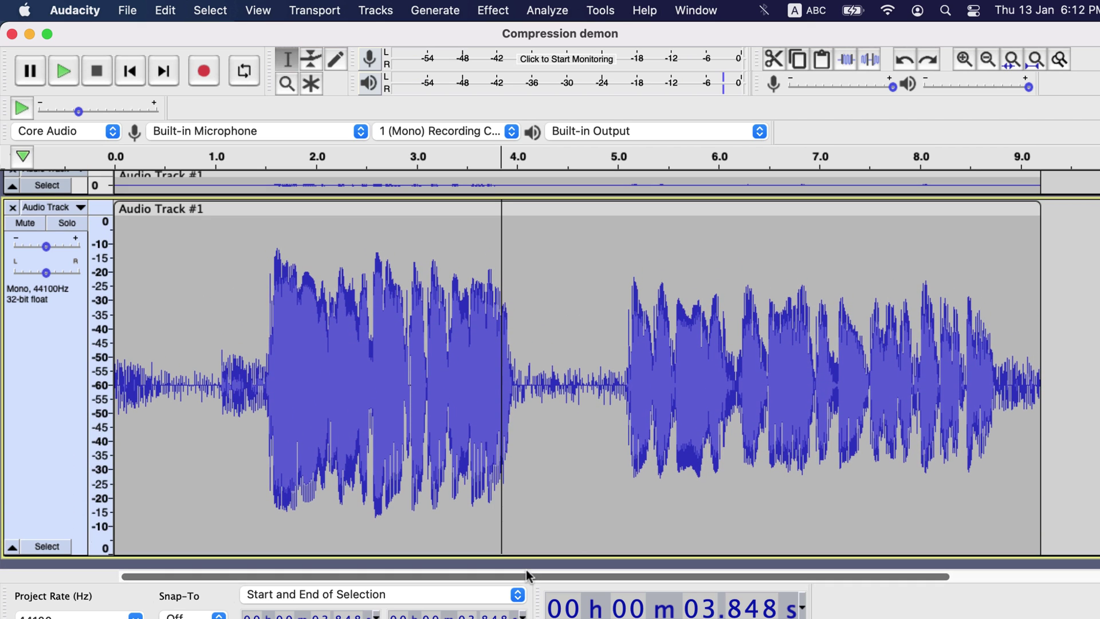
pyautogui.click(623, 405)
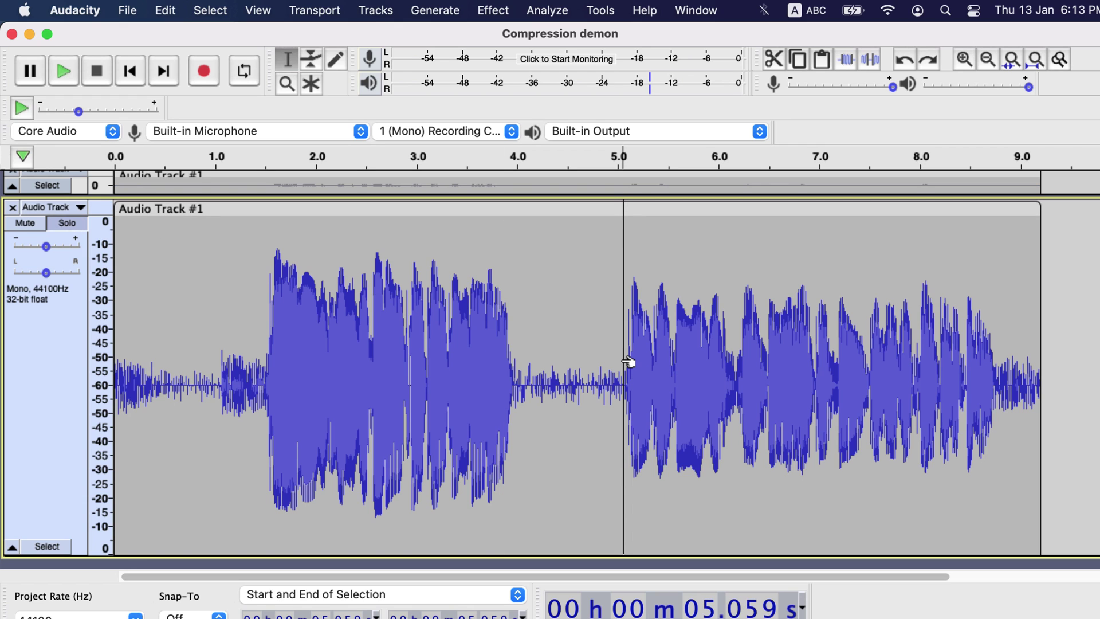
pyautogui.press('space')
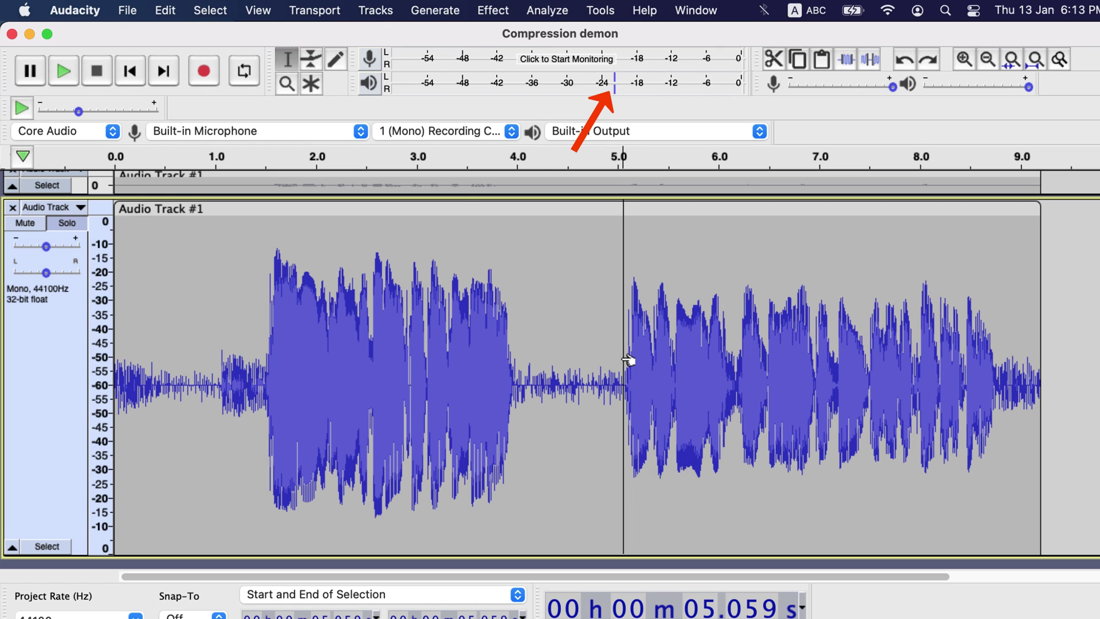
pyautogui.press('super+a')
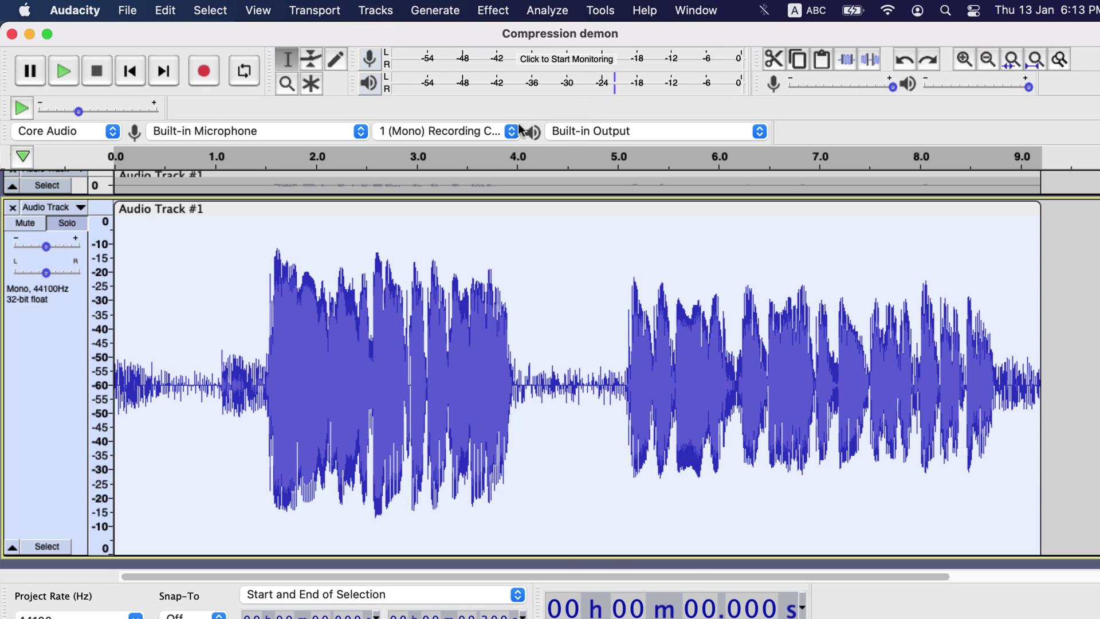
# - Peak-compress the lower track: -18 dB threshold, -45 dB noise floor, 4:1 ratio
pyautogui.click(495, 12)
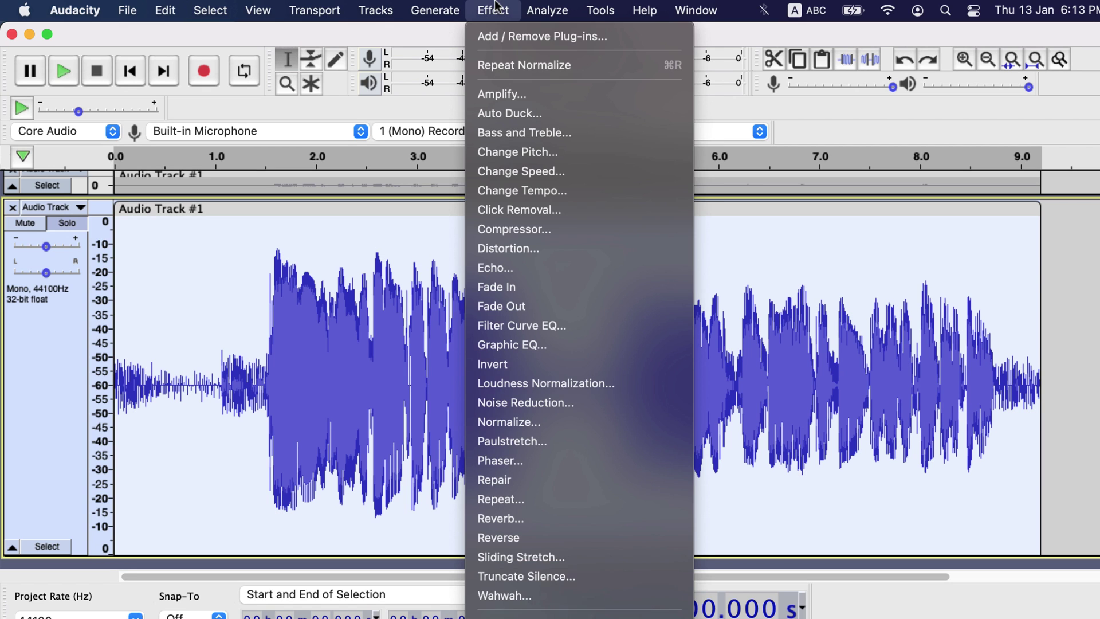
pyautogui.click(508, 236)
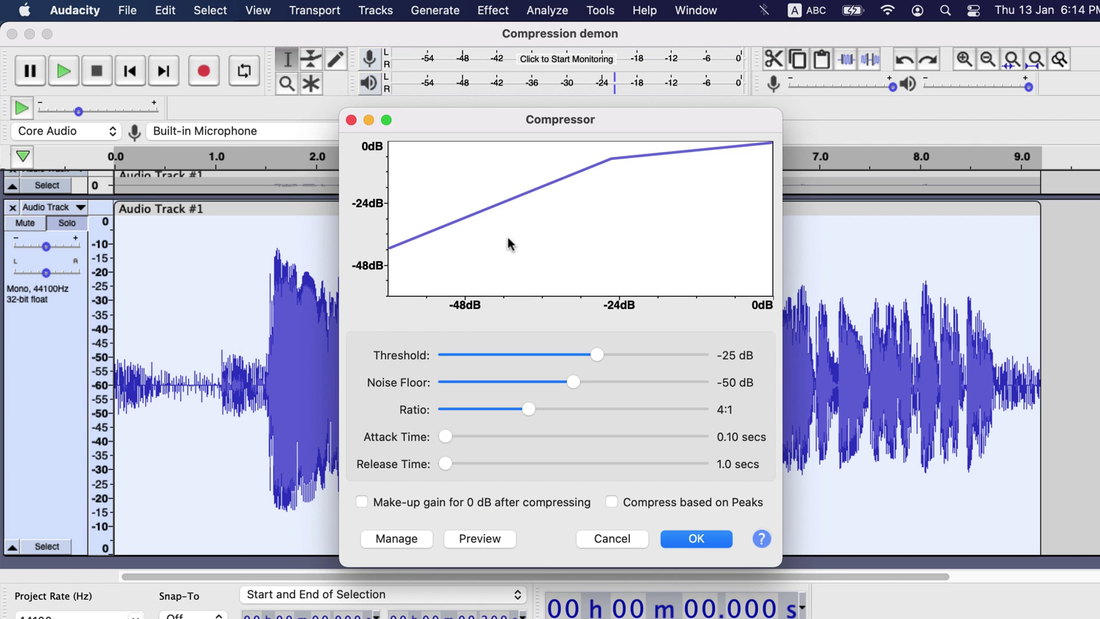
pyautogui.moveTo(598, 355); pyautogui.dragTo(630, 357)
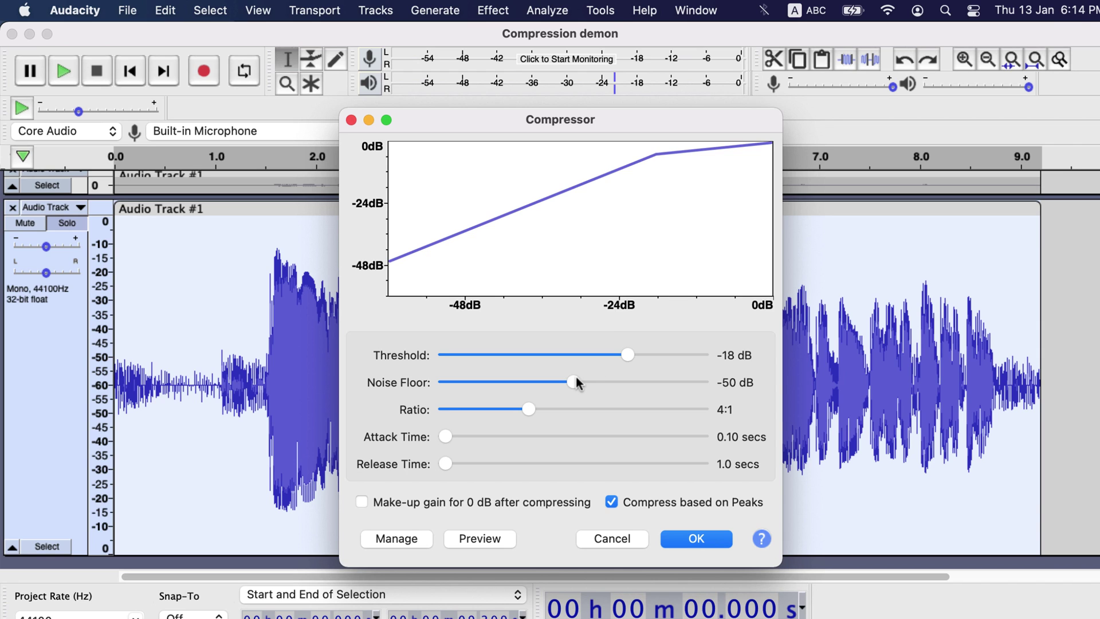
pyautogui.moveTo(577, 379); pyautogui.dragTo(583, 379)
pyautogui.click(699, 538)
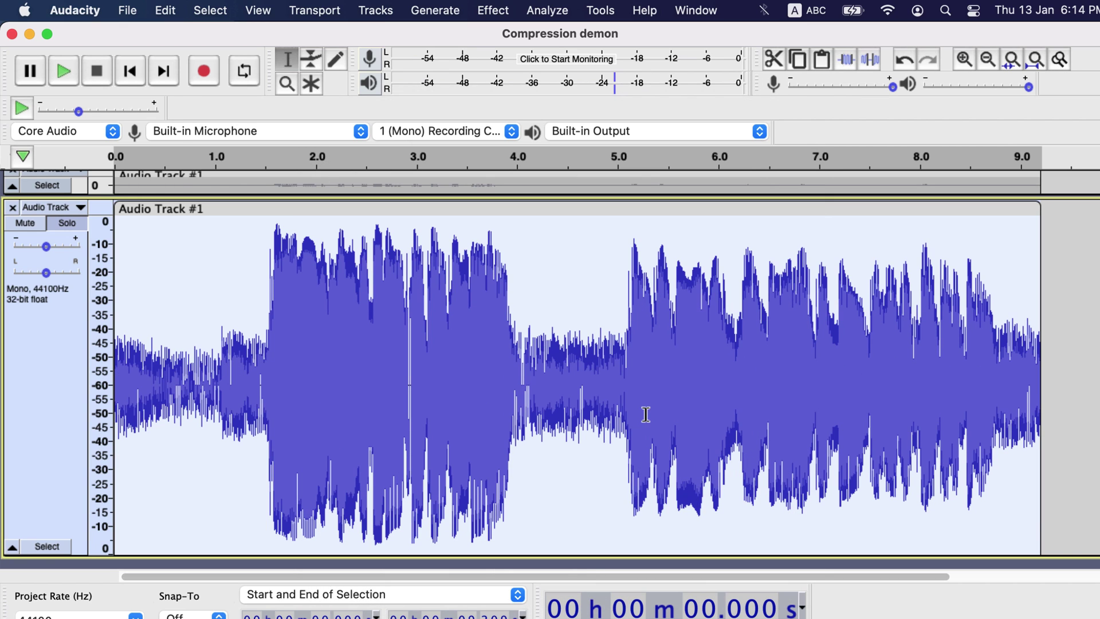
# - Switch the amplitude scale to Linear and clear the full-track selection
pyautogui.rightClick(104, 350)
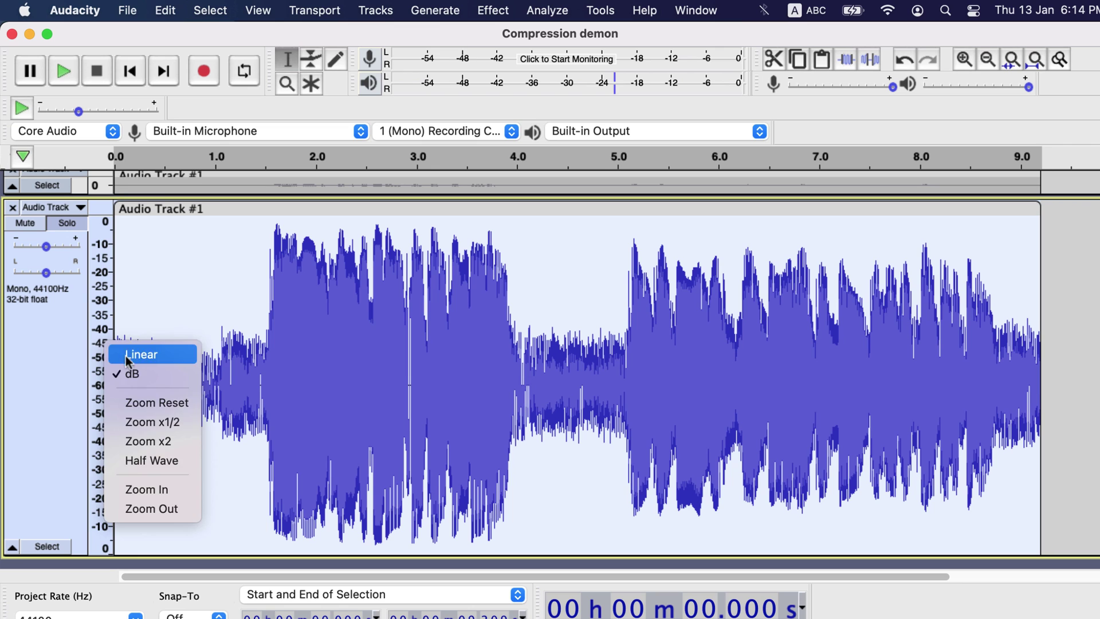
pyautogui.click(137, 351)
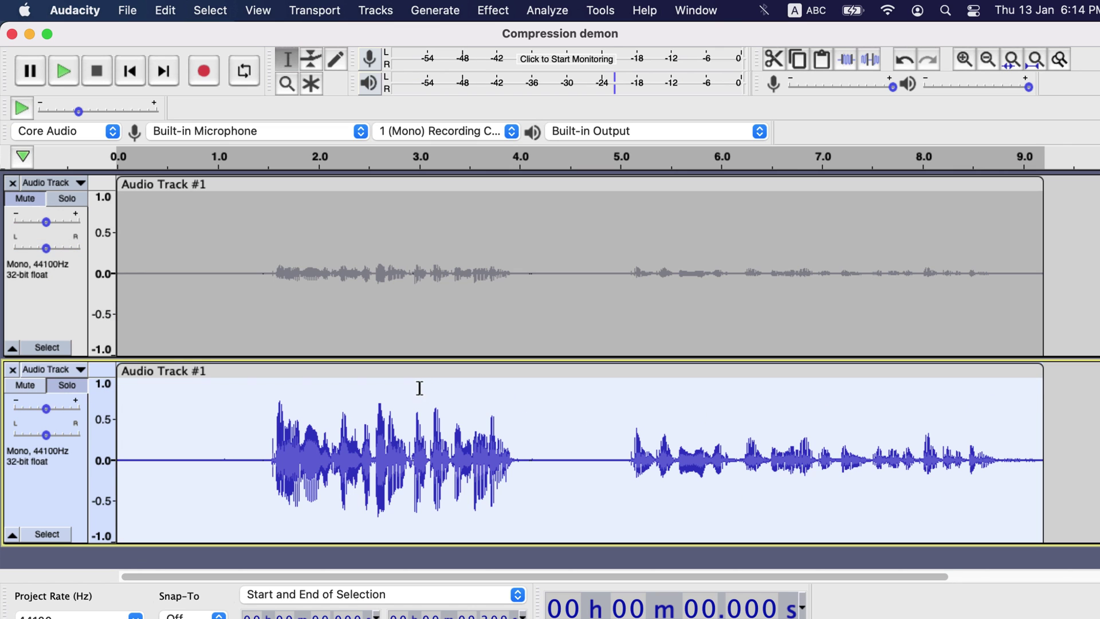
pyautogui.click(577, 426)
# - Review the project's edit history, then select the whole lower clip
pyautogui.click(258, 11)
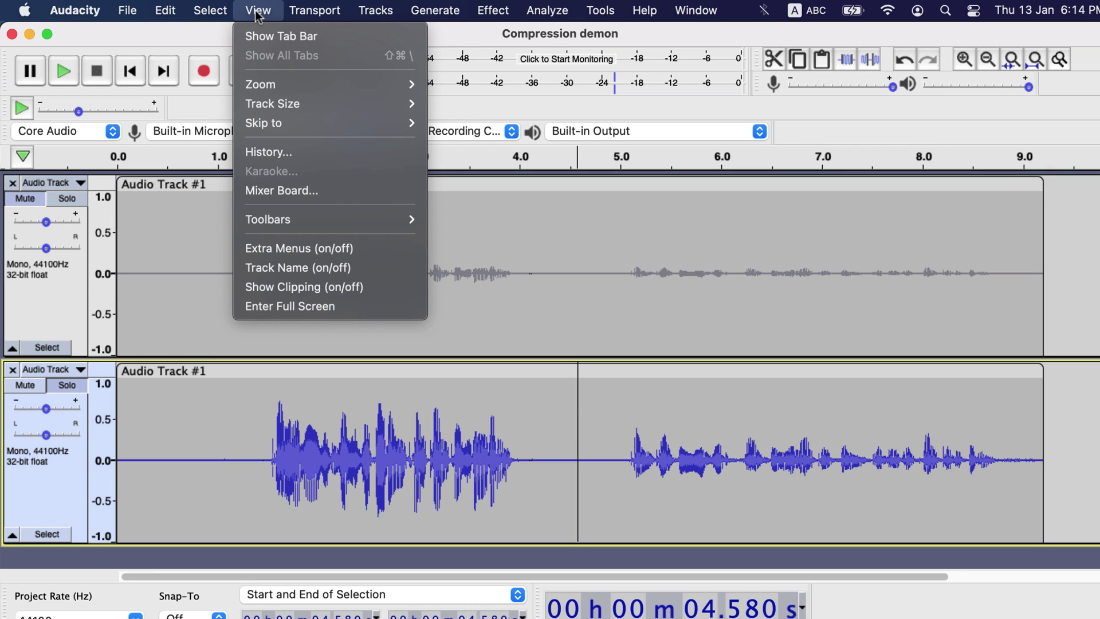
pyautogui.click(277, 152)
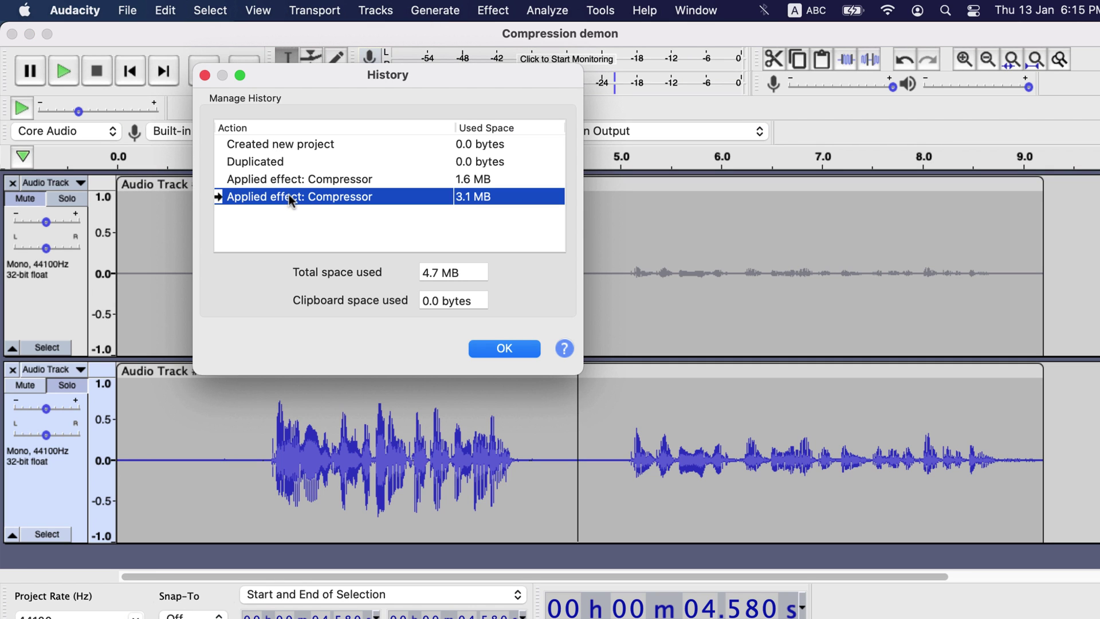
pyautogui.click(205, 75)
pyautogui.doubleClick(268, 408)
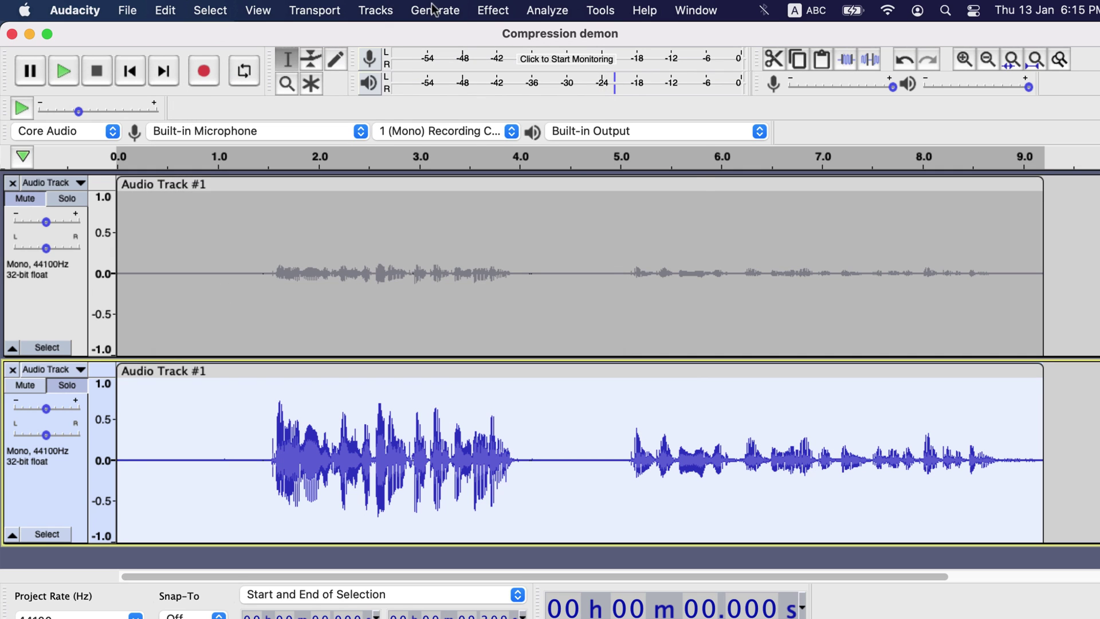
pyautogui.click(492, 11)
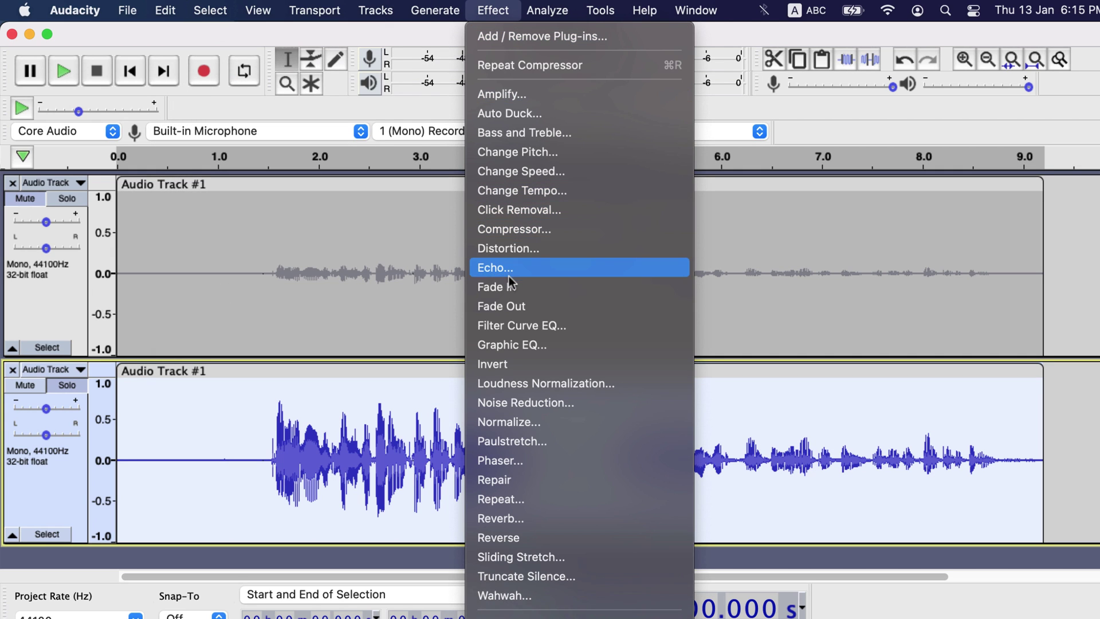
# - Normalize the lower clip, then the upper clip, each to a -3.0 dB peak
pyautogui.click(509, 421)
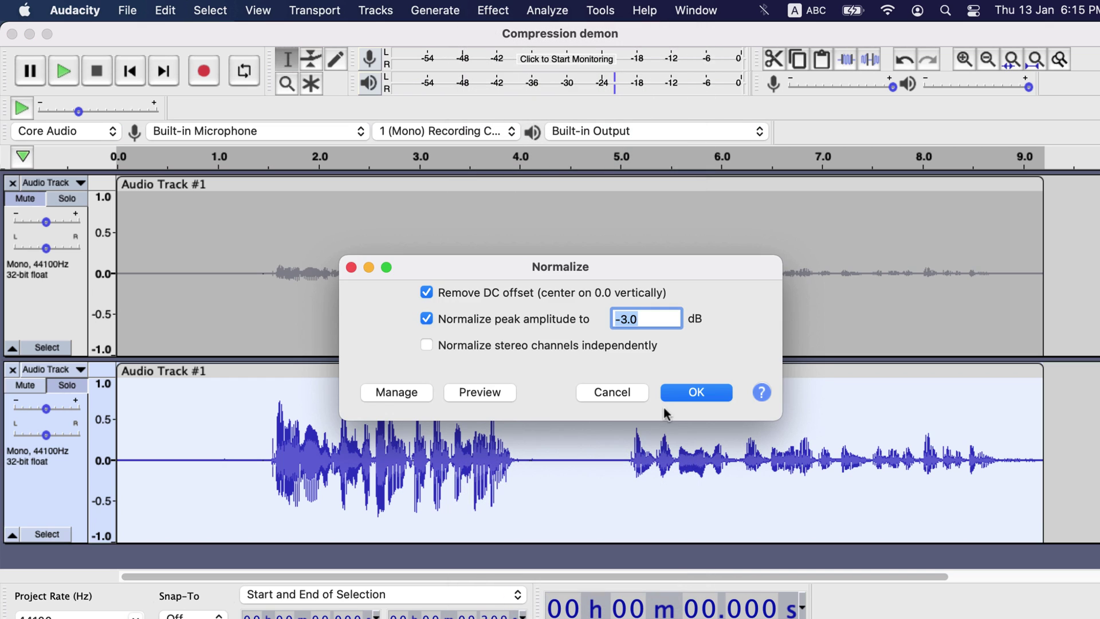
pyautogui.click(683, 393)
pyautogui.doubleClick(429, 275)
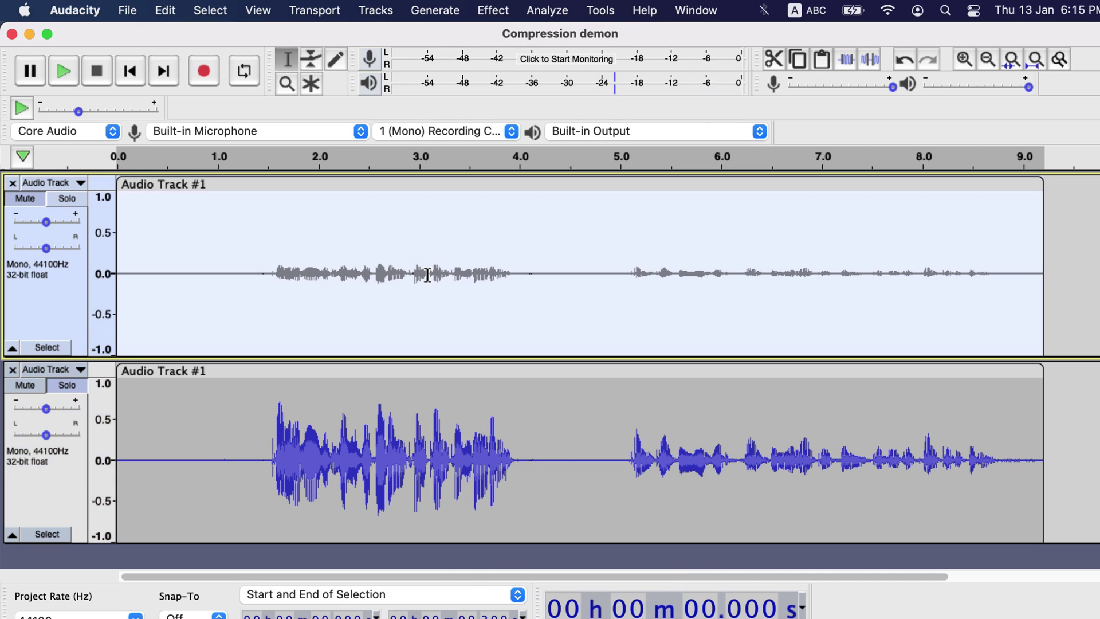
pyautogui.click(503, 12)
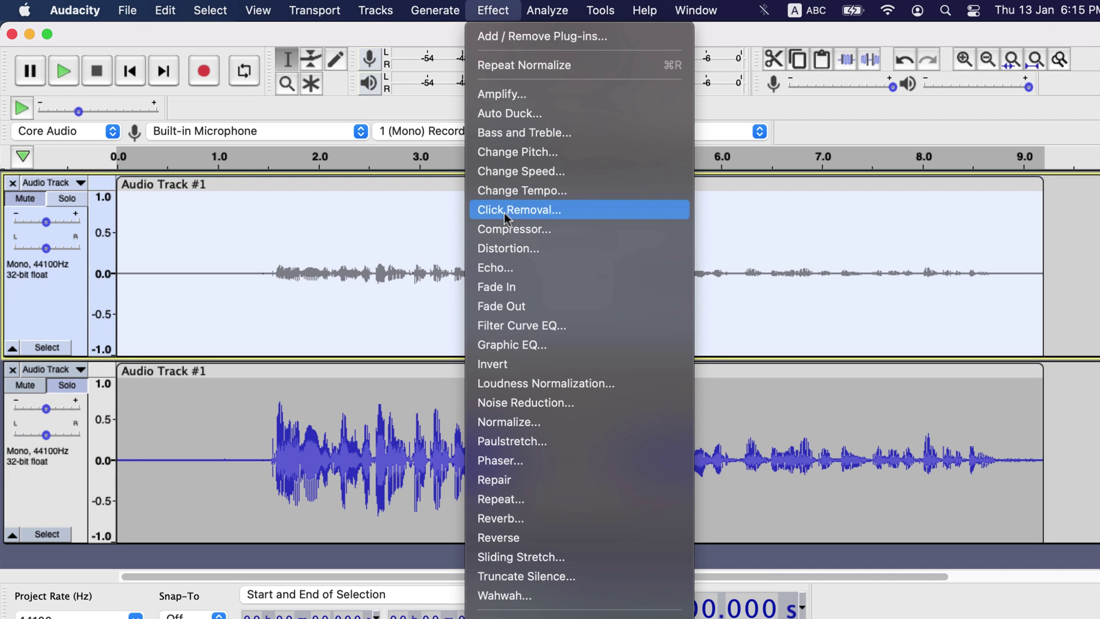
pyautogui.click(509, 421)
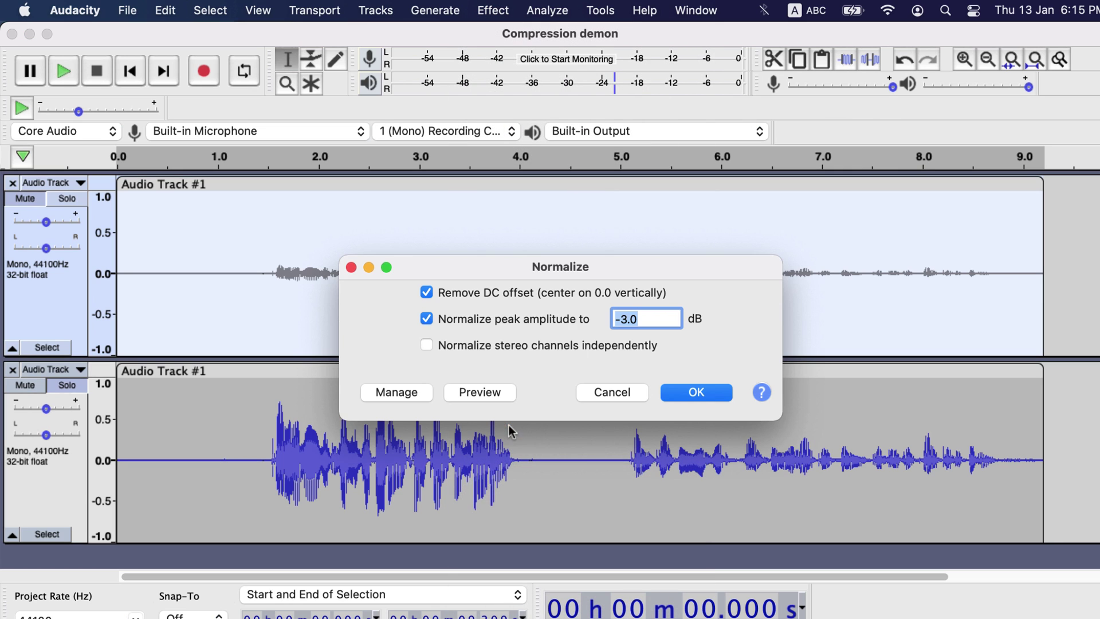
pyautogui.click(693, 393)
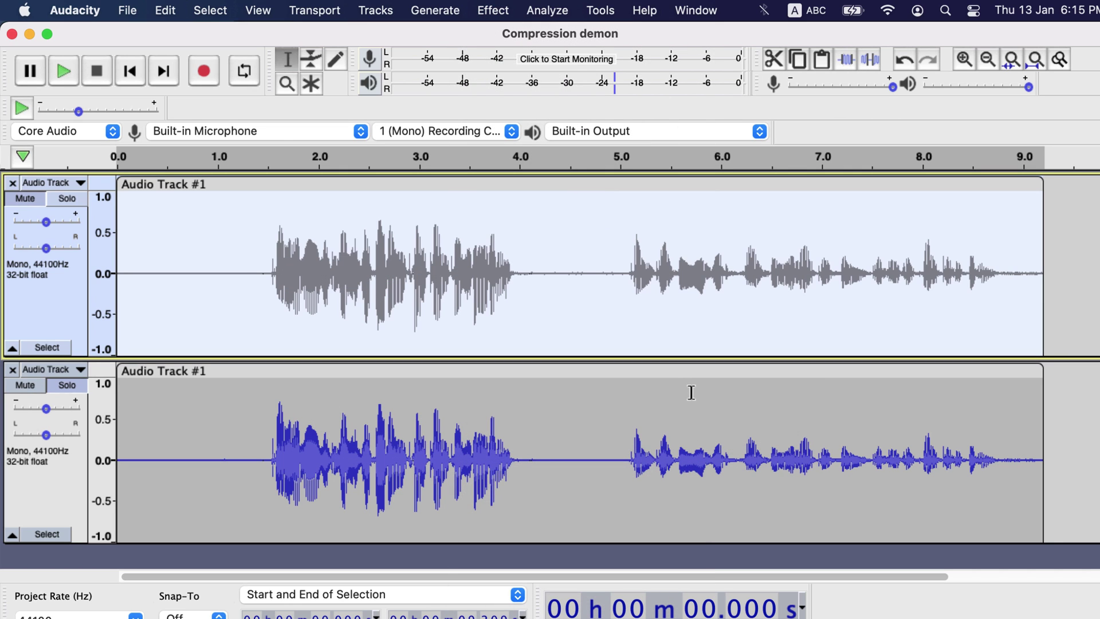
# - Solo and play the lower track from near the start, then play the upper track alone
pyautogui.click(67, 386)
pyautogui.click(133, 419)
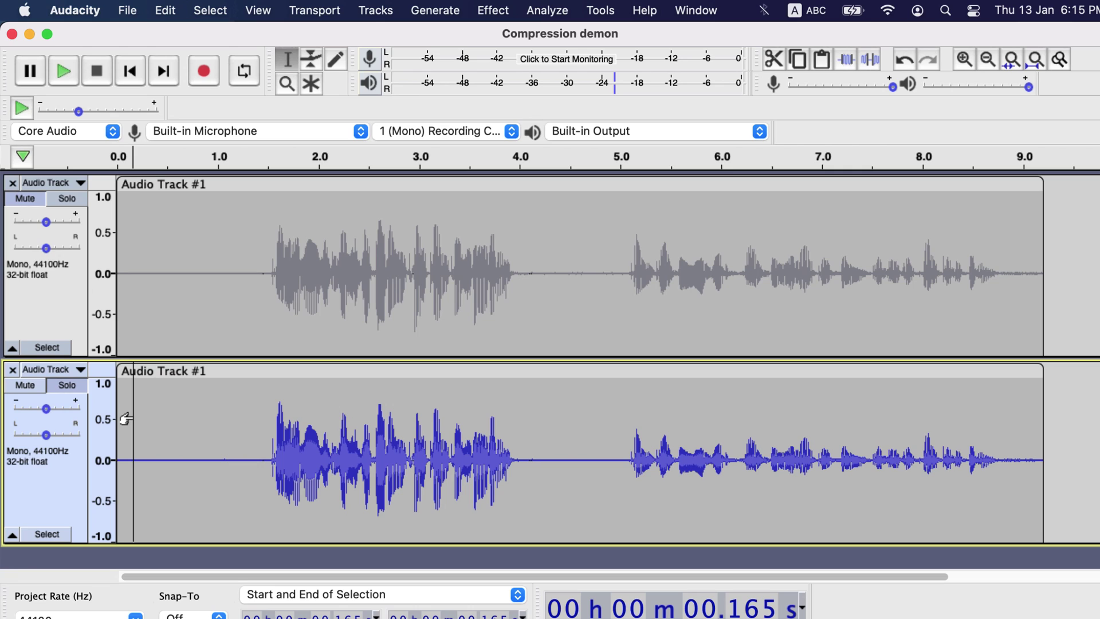
pyautogui.press('space')
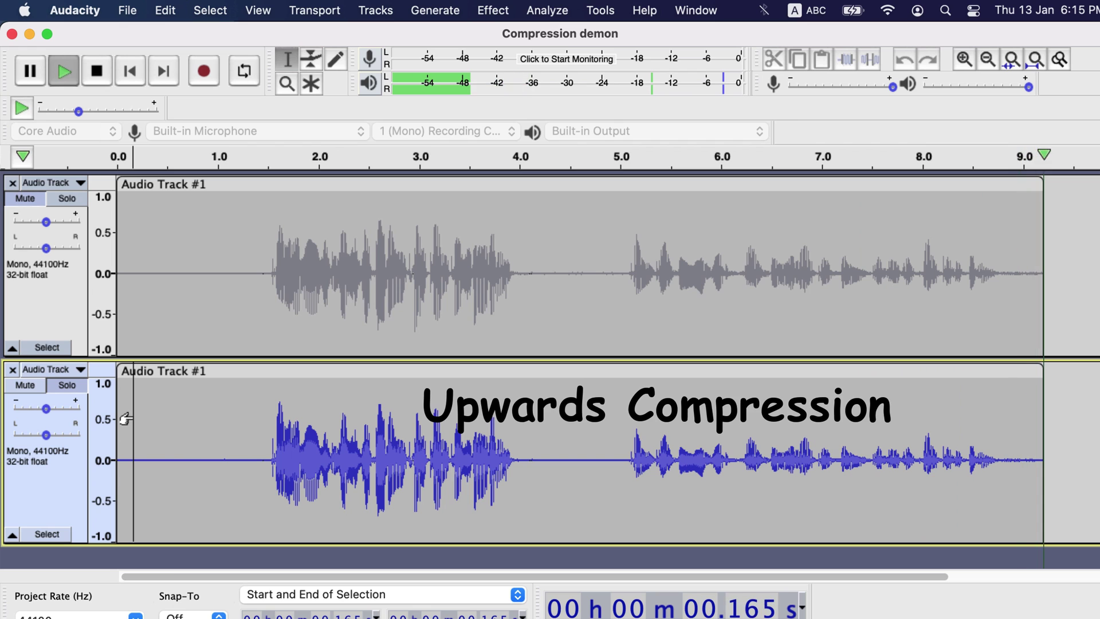
pyautogui.click(190, 247)
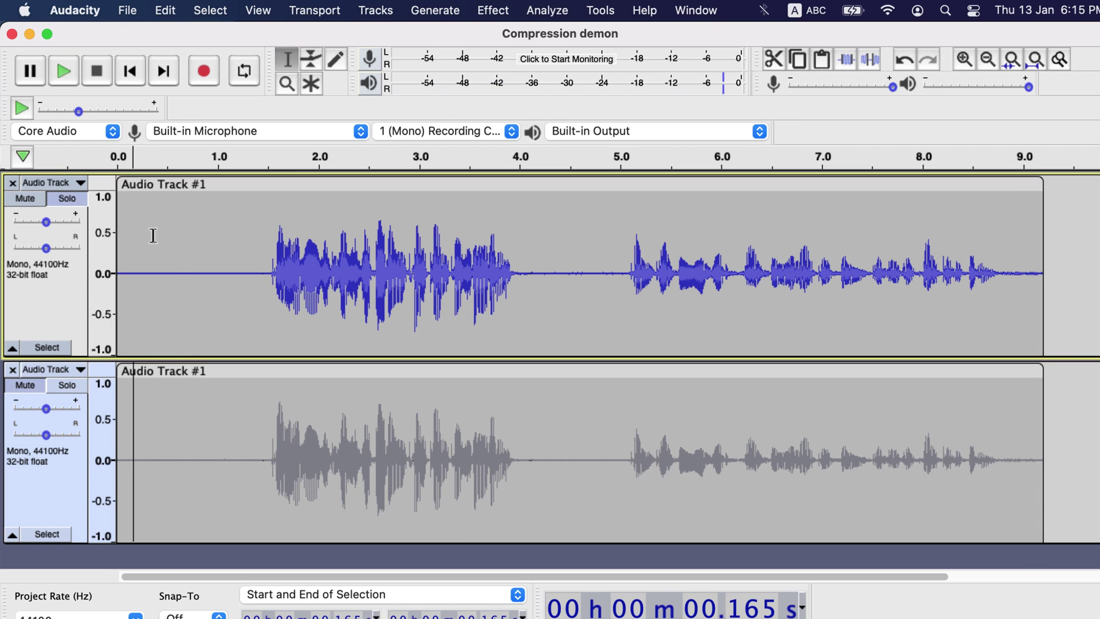
pyautogui.press('space')
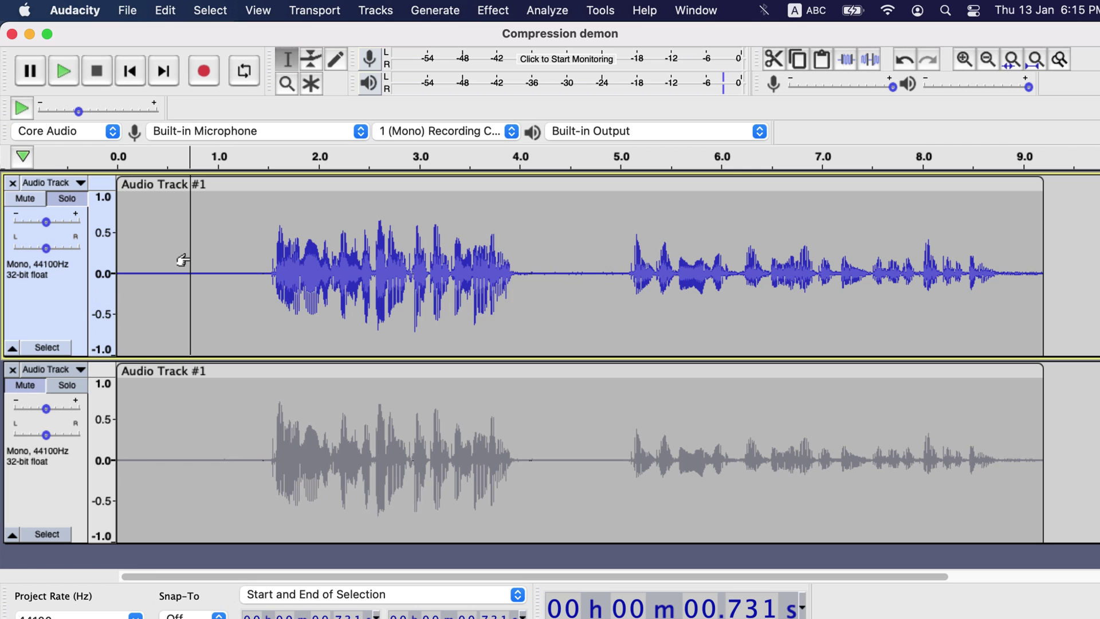
# - Select the pause from 4.1 to about 5.05 s and play it on the upper track
pyautogui.click(529, 266)
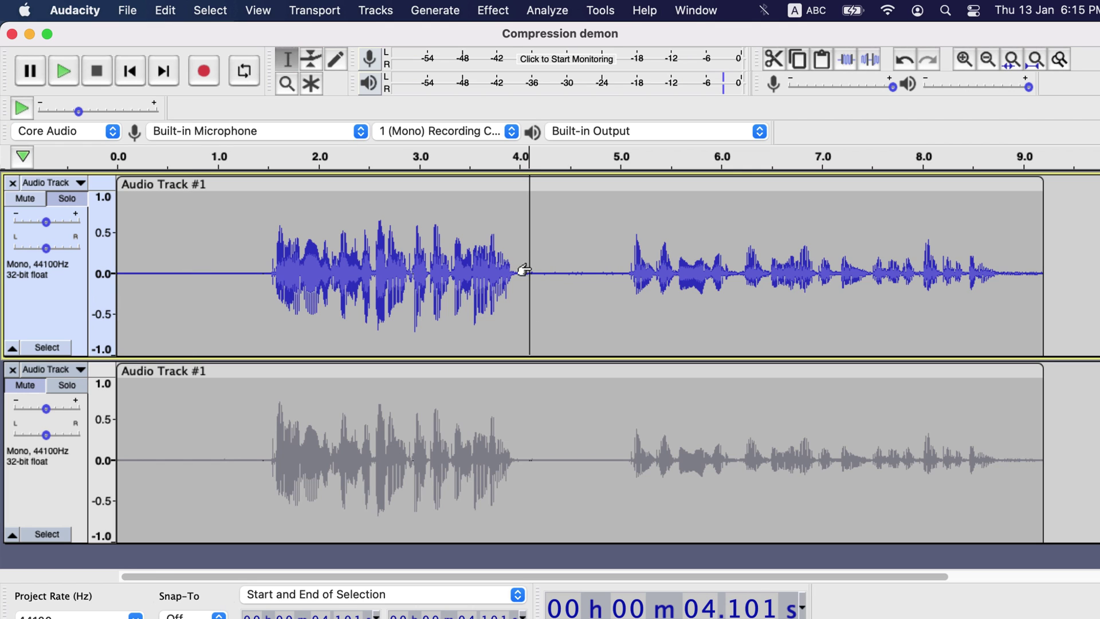
pyautogui.moveTo(533, 267); pyautogui.dragTo(624, 452)
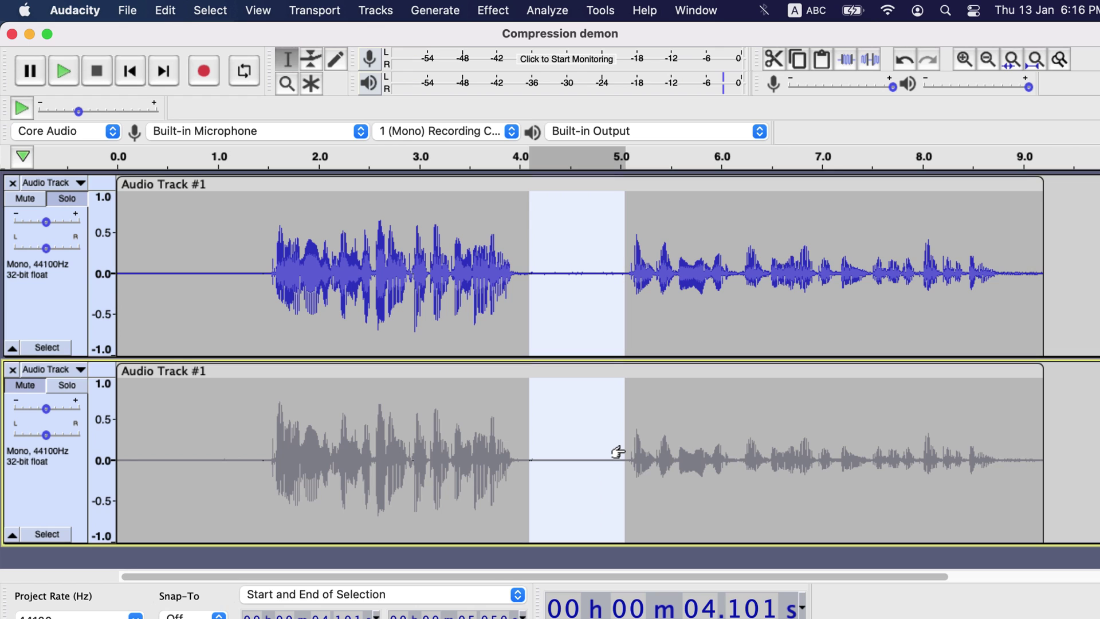
pyautogui.press('space')
# - Solo the lower track and play the same pause on it
pyautogui.click(70, 387)
pyautogui.press('space')
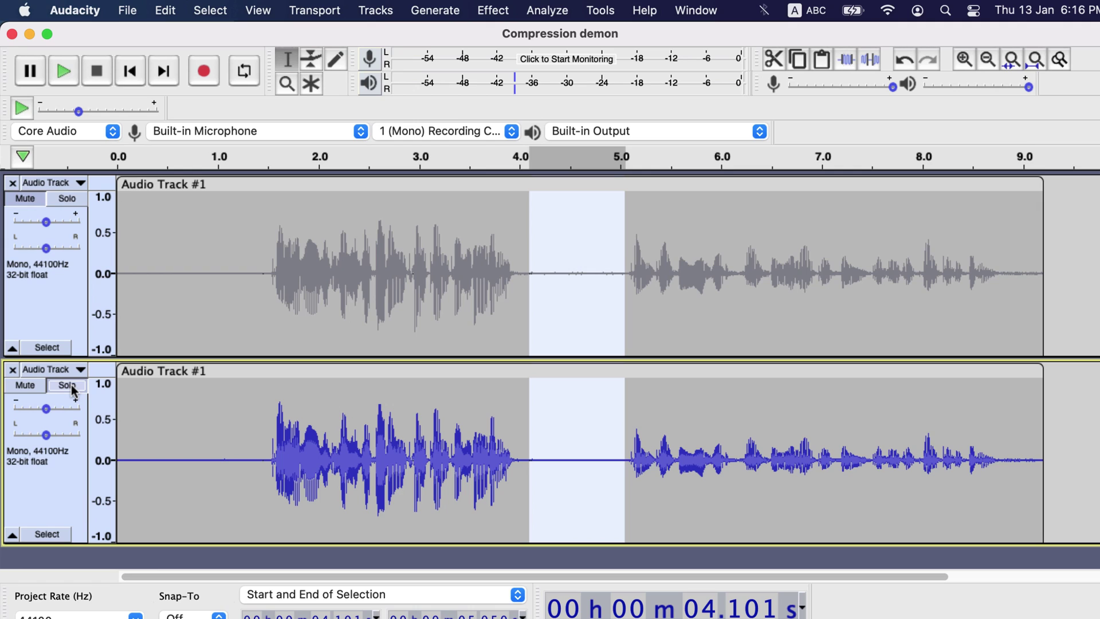
pyautogui.click(71, 388)
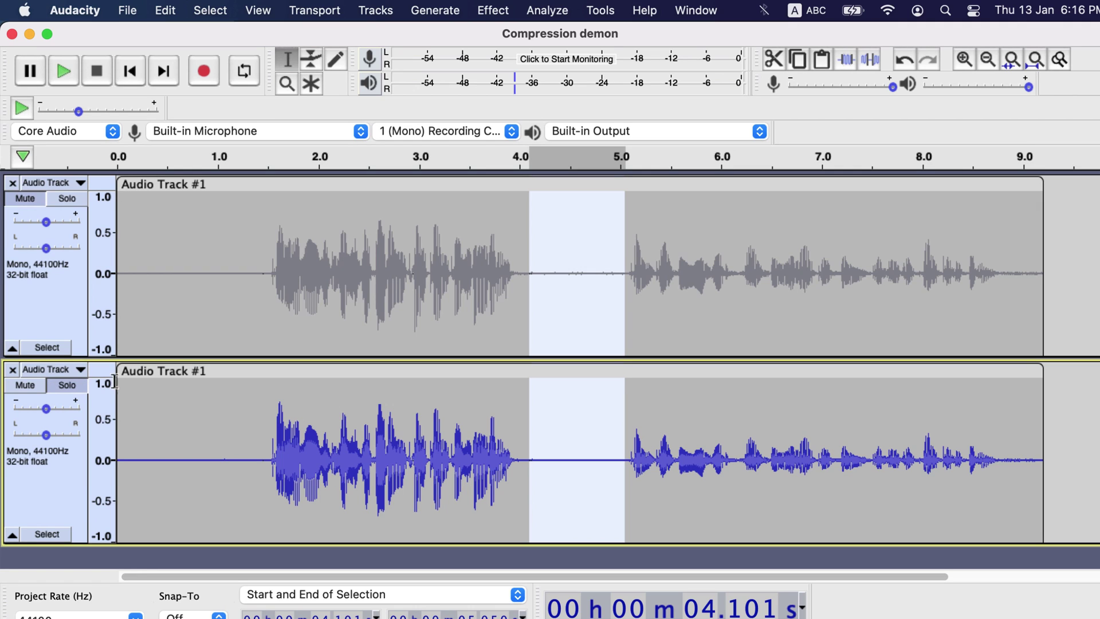